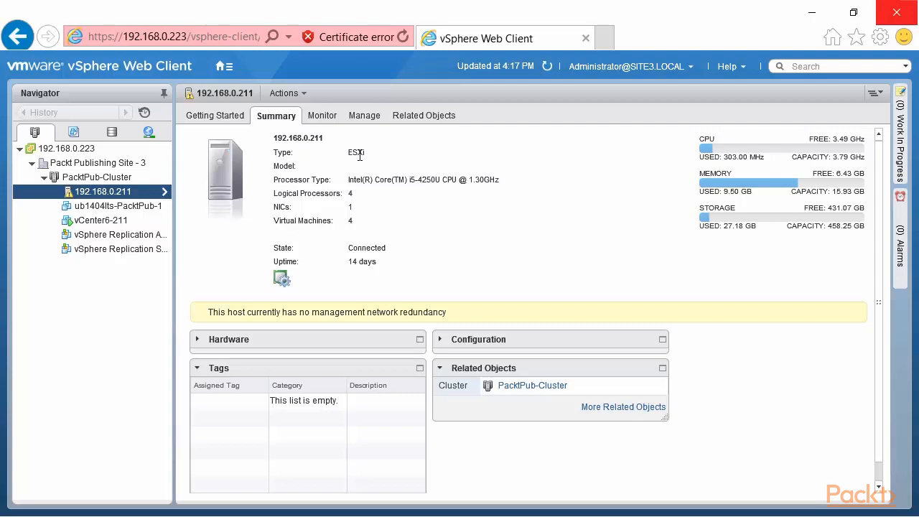
Step: Review the ESXi host's configuration details and open its Virtual Flash Resource Management settings
click(442, 341)
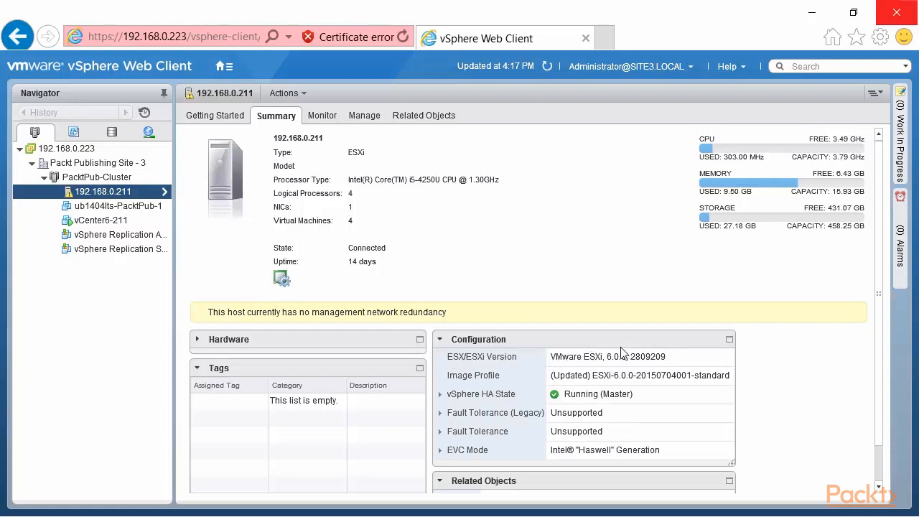
click(367, 116)
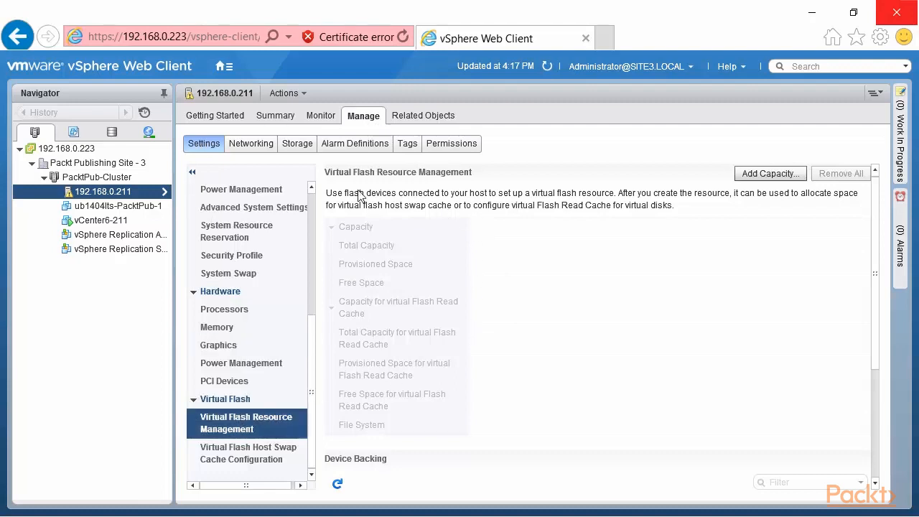
drag(327, 192, 678, 207)
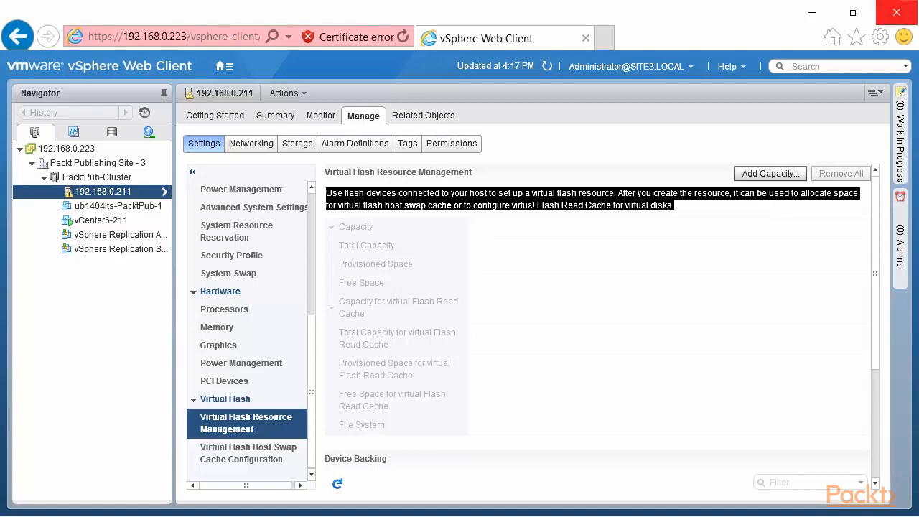
Step: Add the 111.79 GB Crucial local ATA disk as virtual flash resource capacity on host 192.168.0.211
click(754, 176)
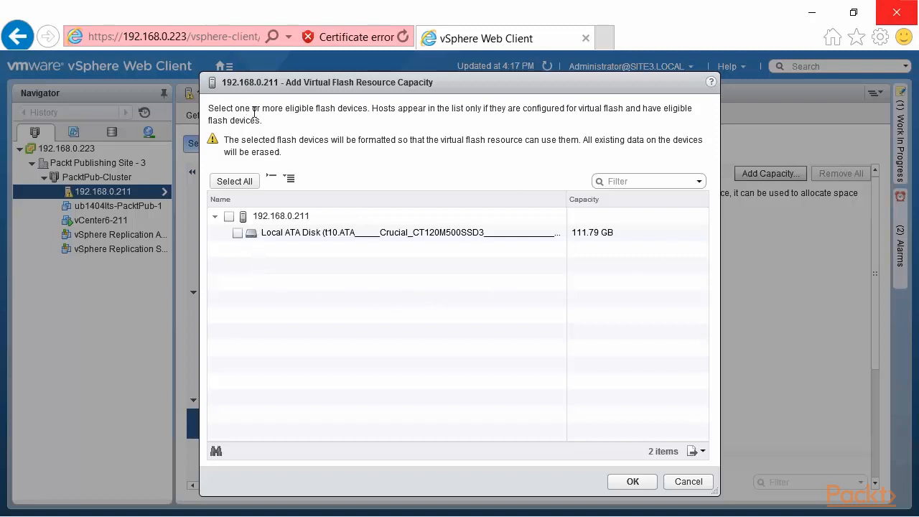
drag(237, 112, 371, 114)
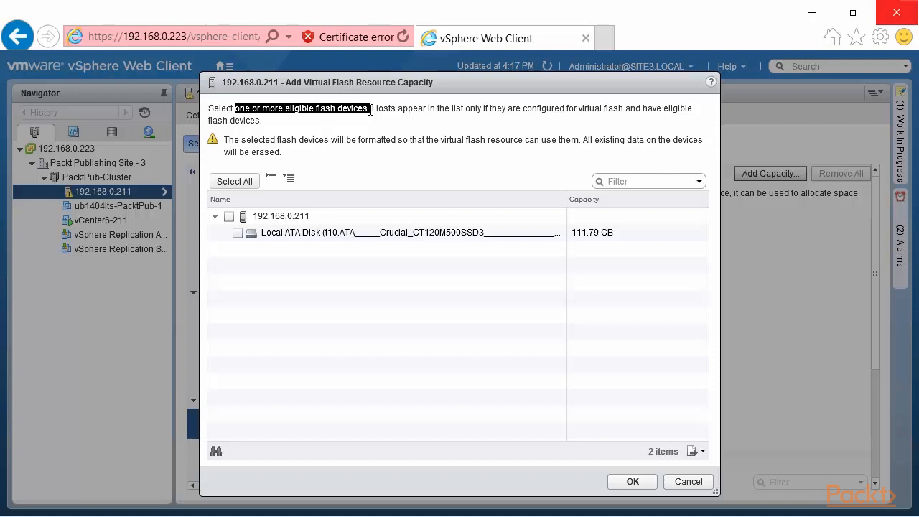
click(228, 142)
drag(228, 142, 305, 153)
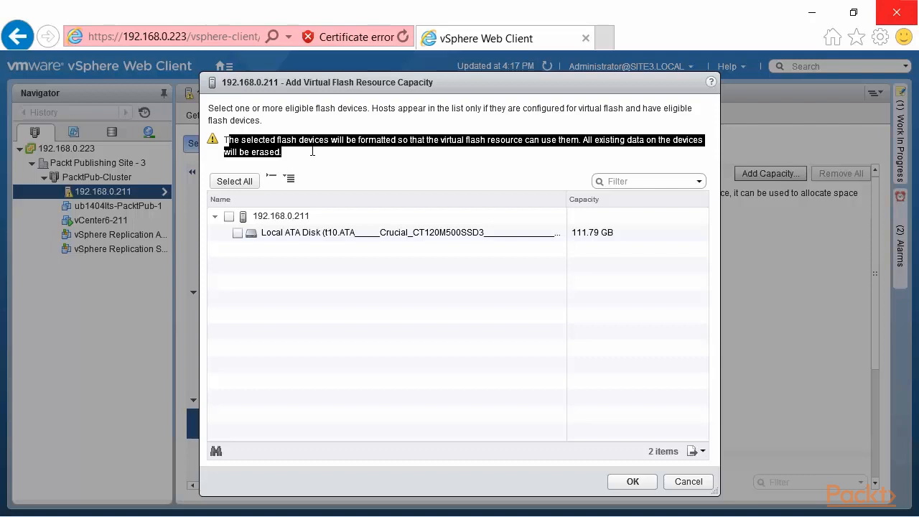
click(237, 234)
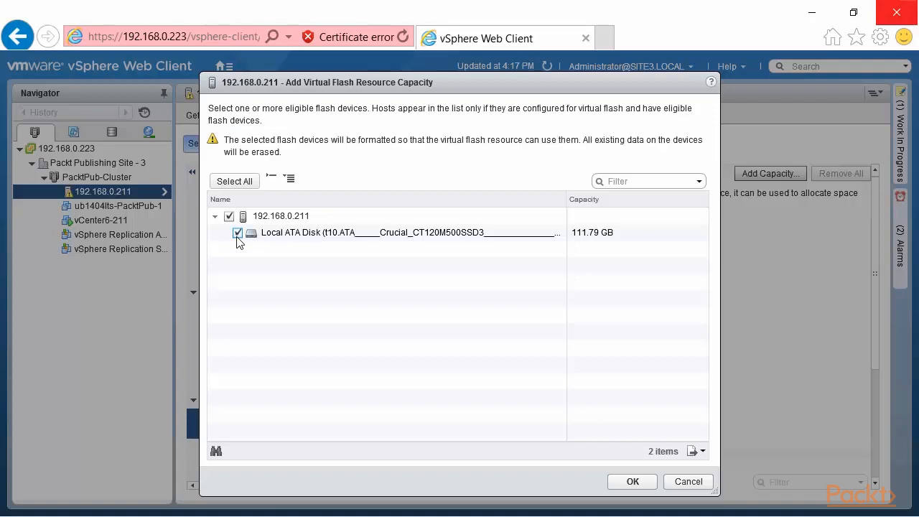
click(631, 482)
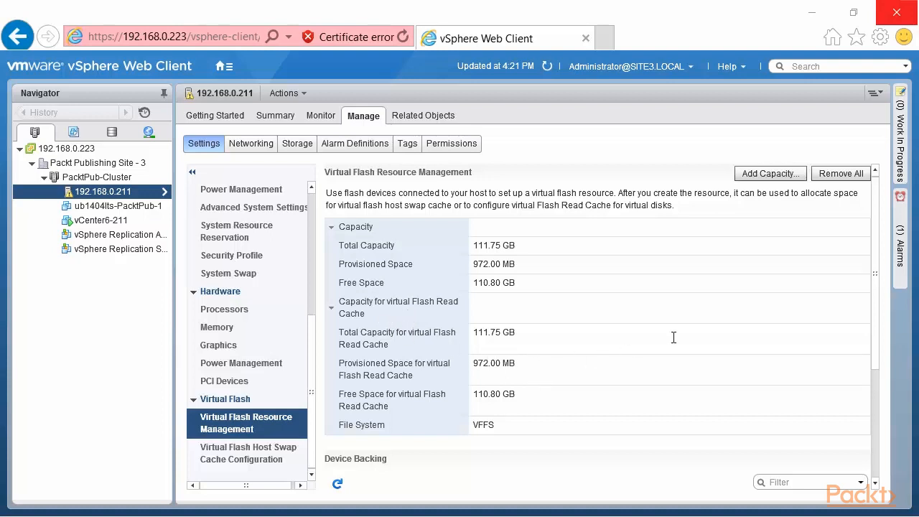
Step: Enable the virtual flash host swap cache on the host and set its size to 20 GB
scroll(876, 255, down, 3)
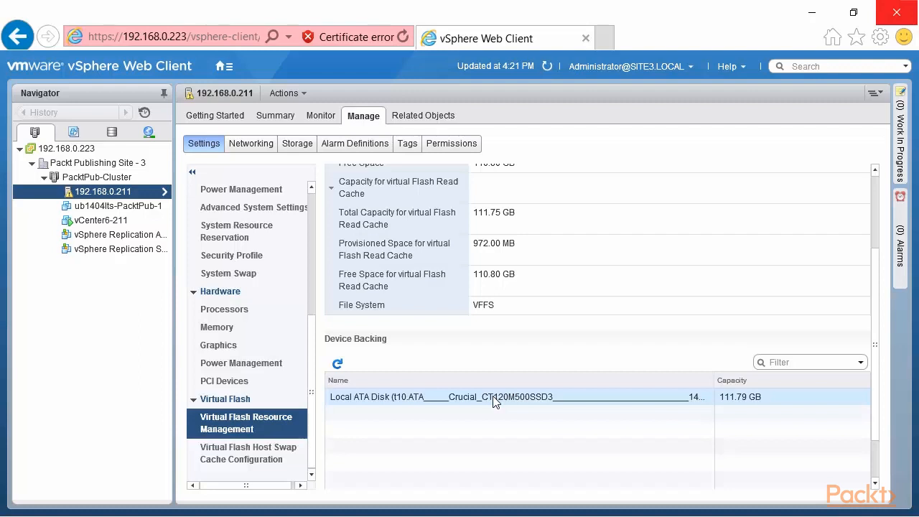
click(243, 453)
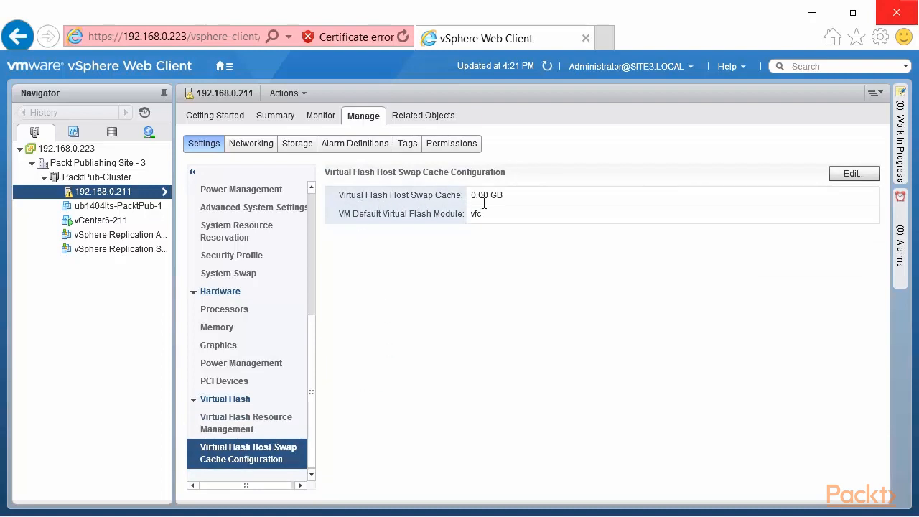
click(861, 178)
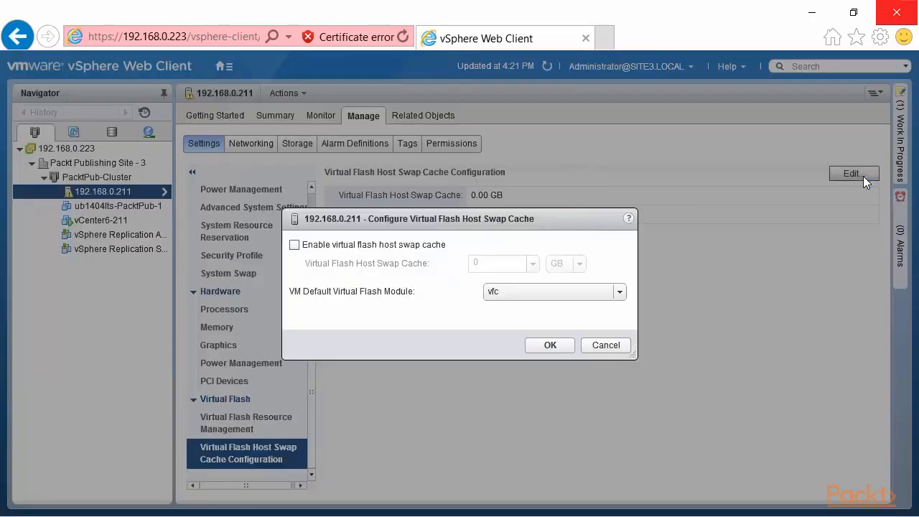
click(295, 245)
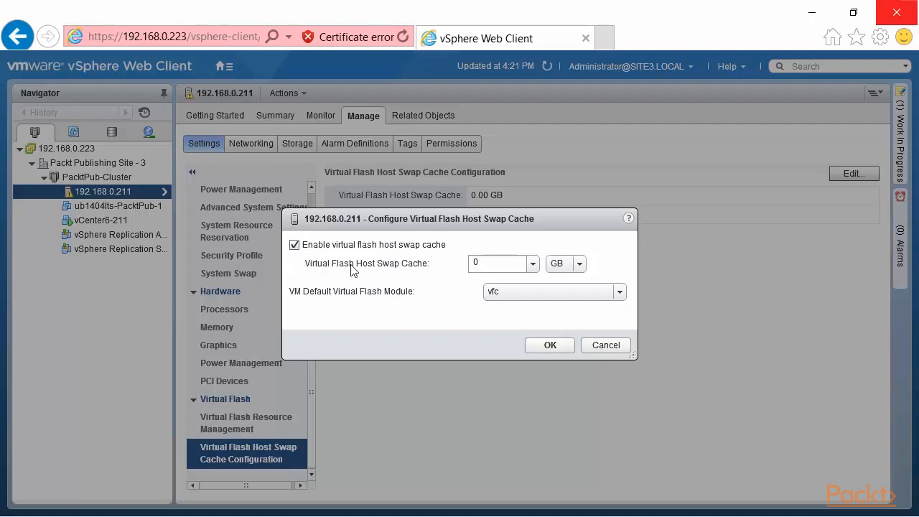
click(486, 266)
text(20)
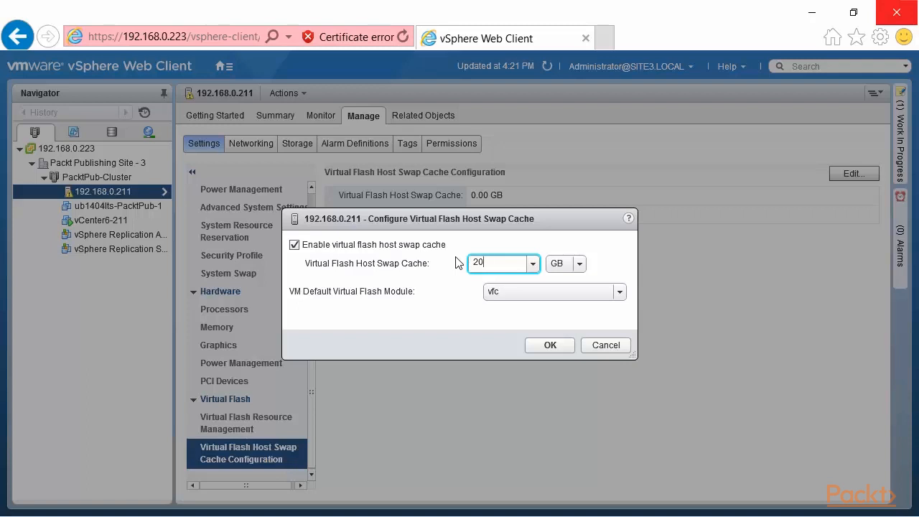
click(550, 345)
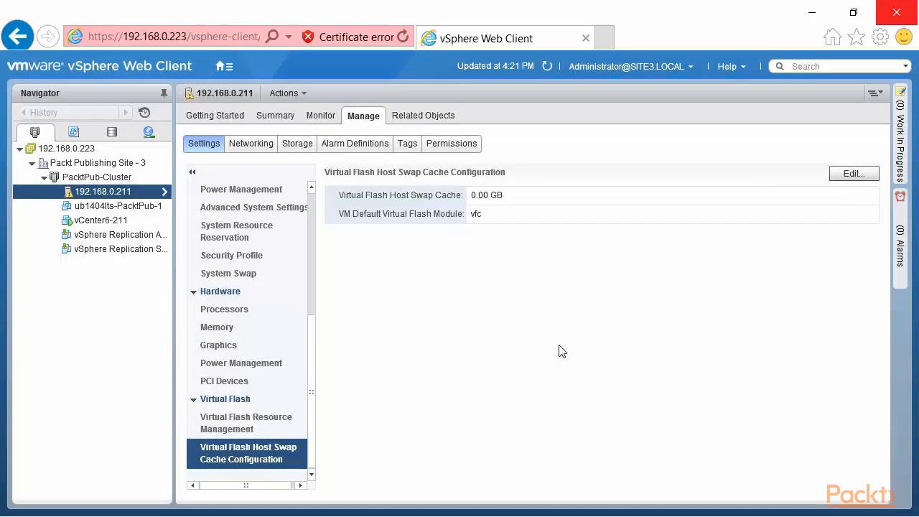
Step: Refresh the client and check the host's swap cache size and its total, provisioned and free virtual flash capacity
click(547, 67)
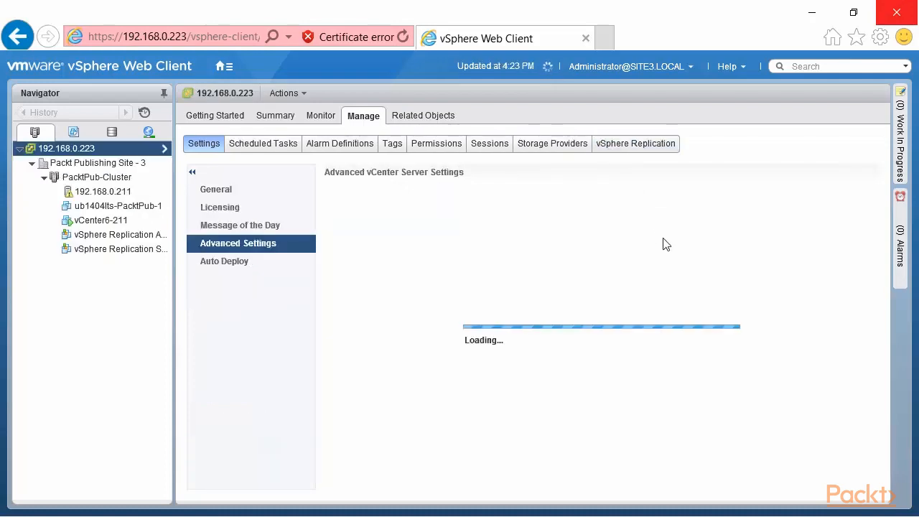
click(129, 193)
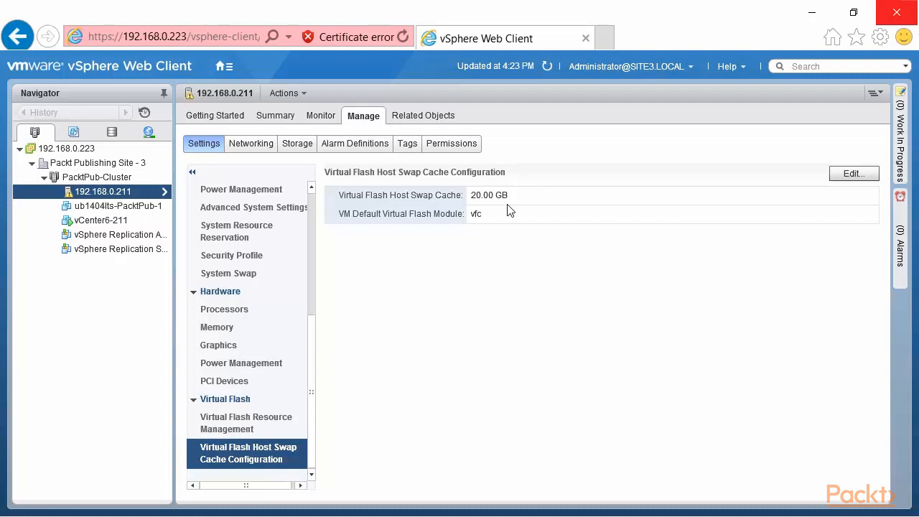
click(266, 424)
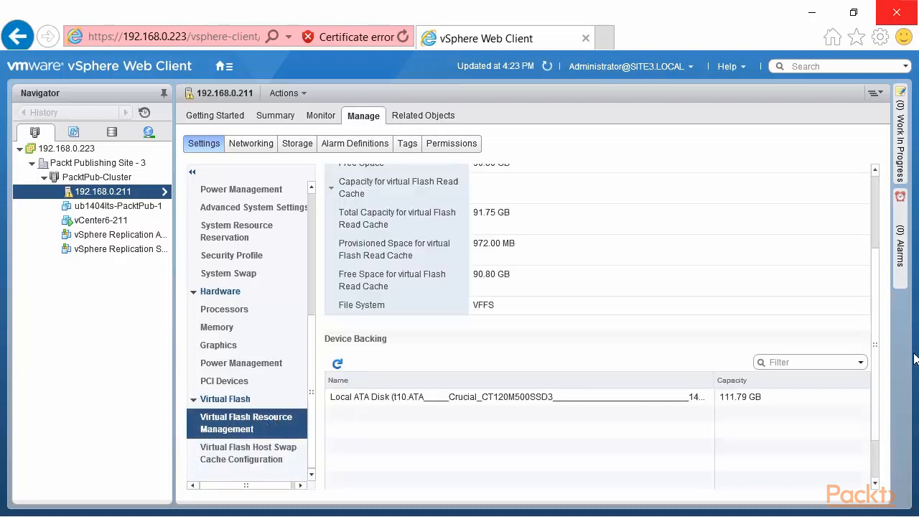
drag(874, 350, 894, 208)
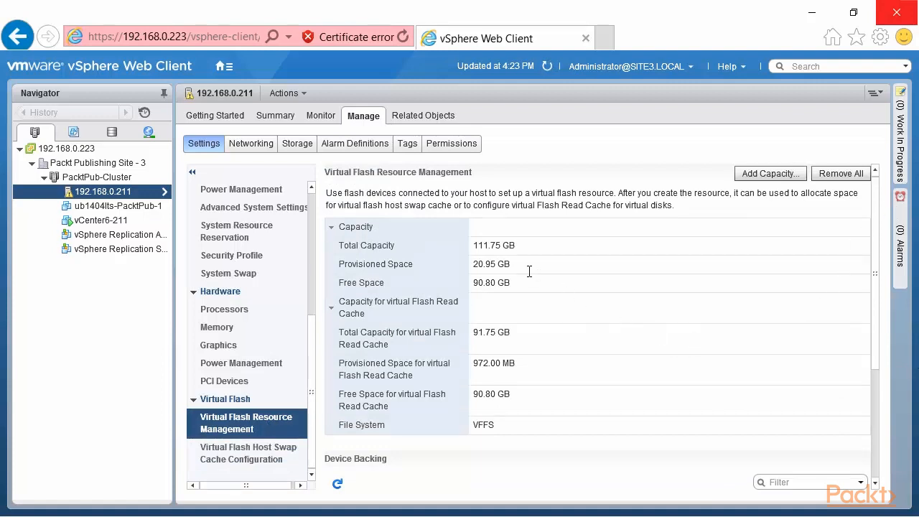
drag(515, 246, 472, 245)
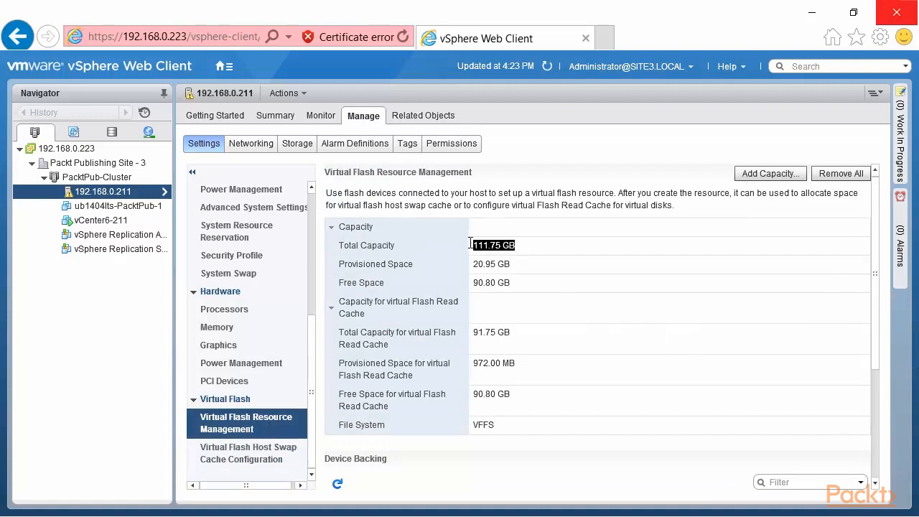
drag(517, 264, 464, 265)
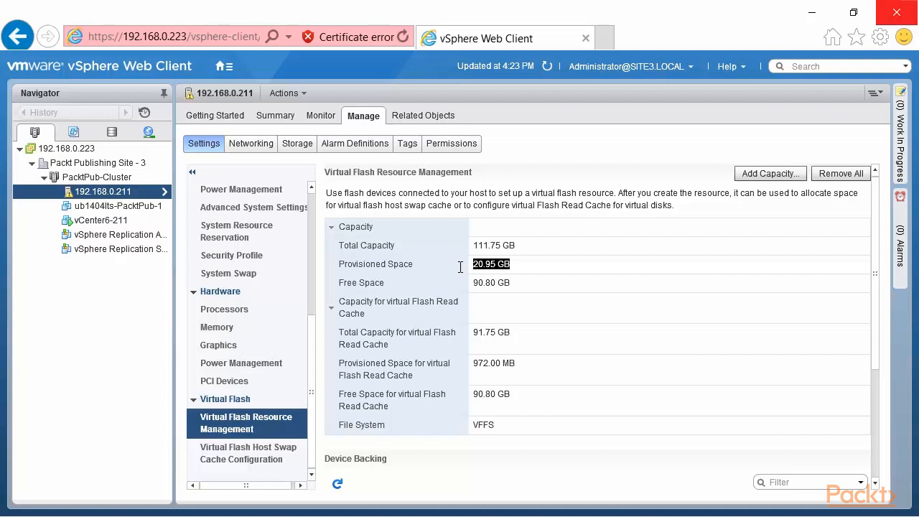
drag(473, 283, 516, 283)
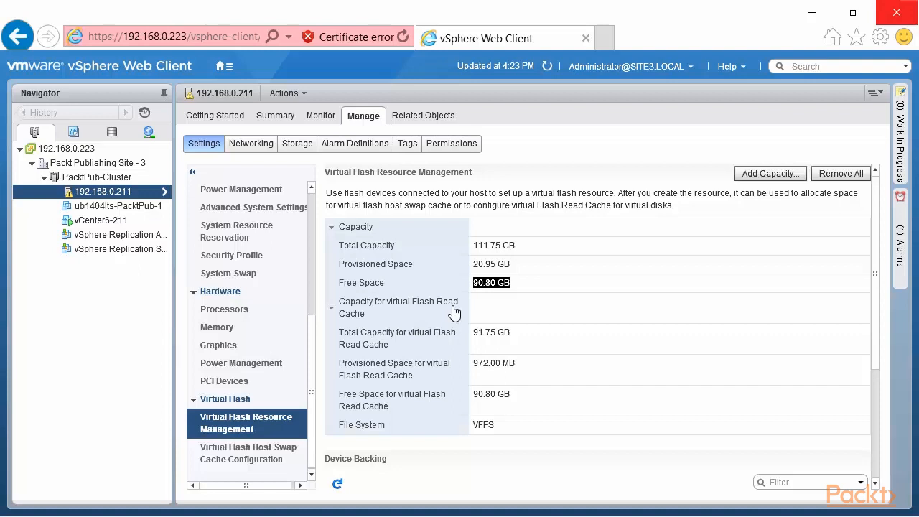
Step: Open the settings of the ub1404lts-PacktPub-1 virtual machine and show Hard disk 1's virtual flash read cache option
right_click(120, 211)
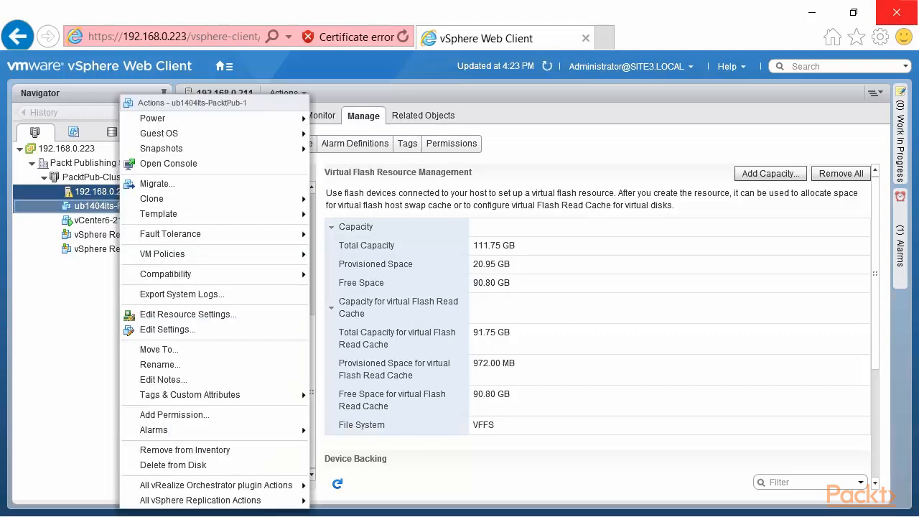
click(173, 328)
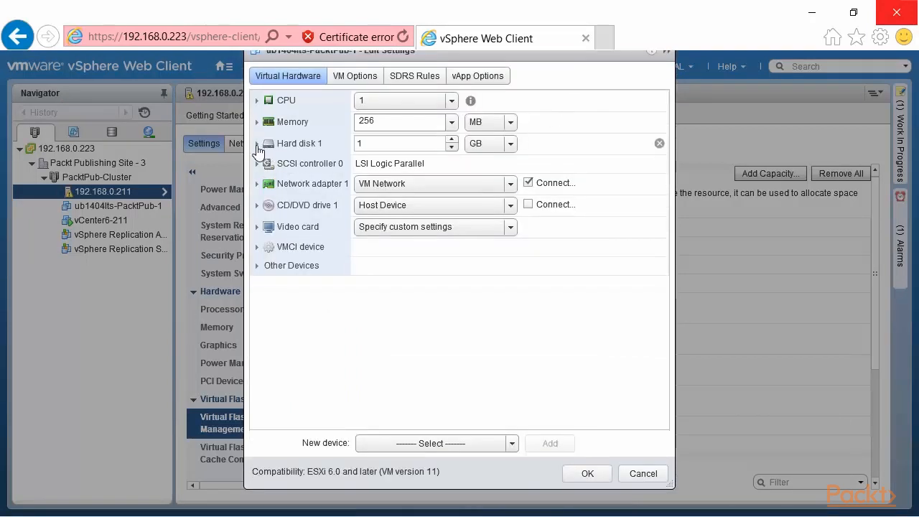
click(258, 143)
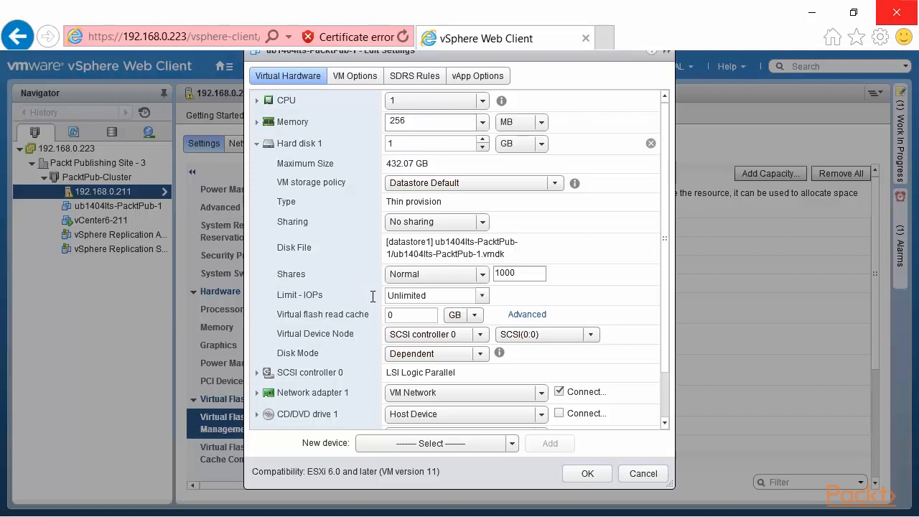
drag(377, 314, 272, 318)
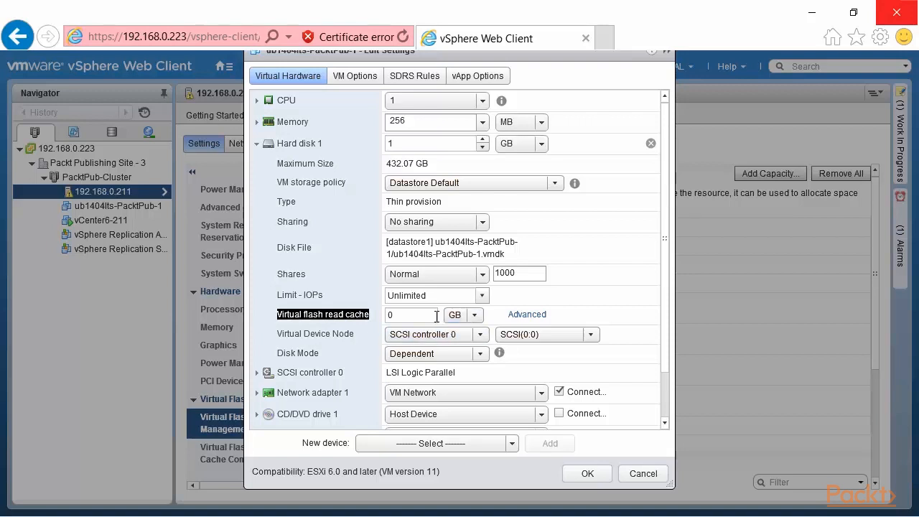
Step: Try virtual flash read cache reservations of 5 GB and 2 GB on Hard disk 1
click(399, 316)
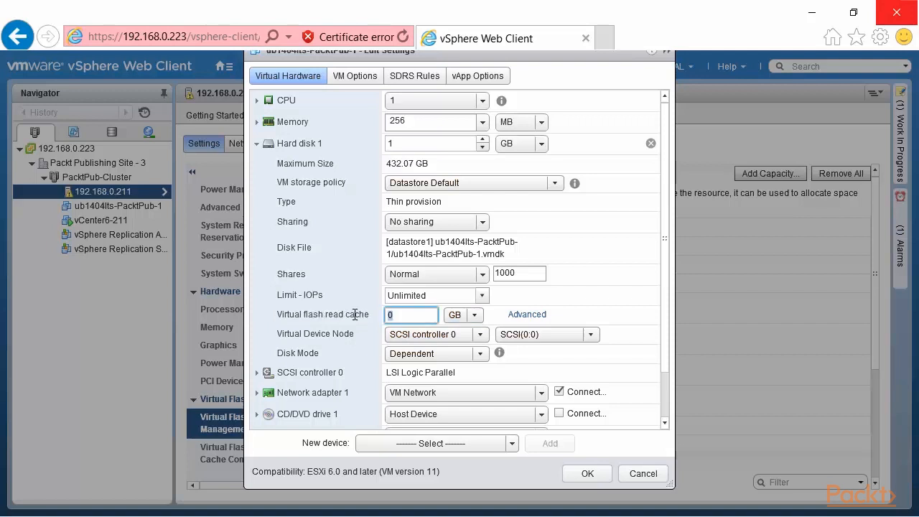
text(5)
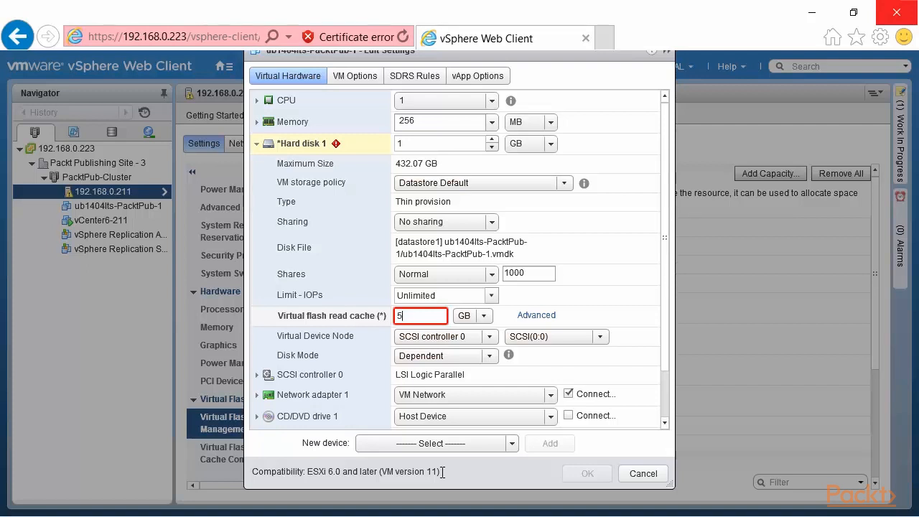
click(407, 315)
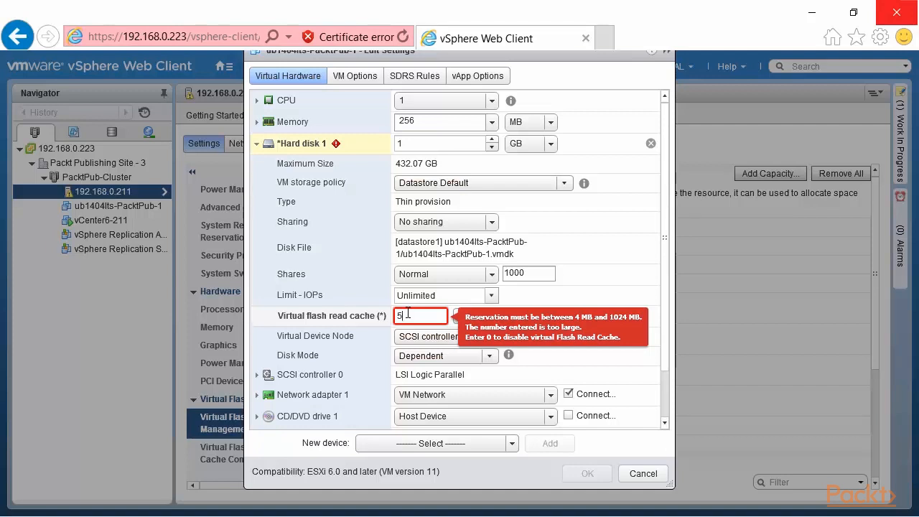
key(BackSpace)
text(2)
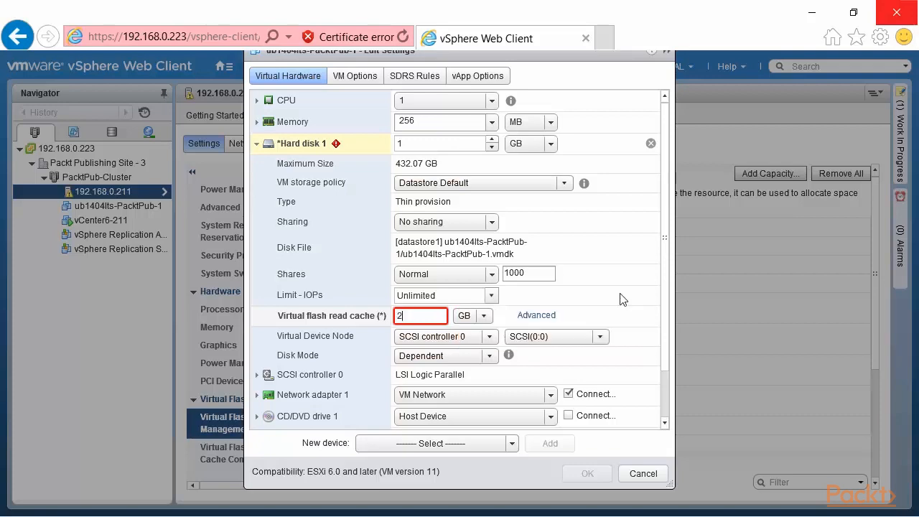
Step: Examine the block sizes available in the advanced virtual flash read cache settings of Hard disk 1
click(534, 321)
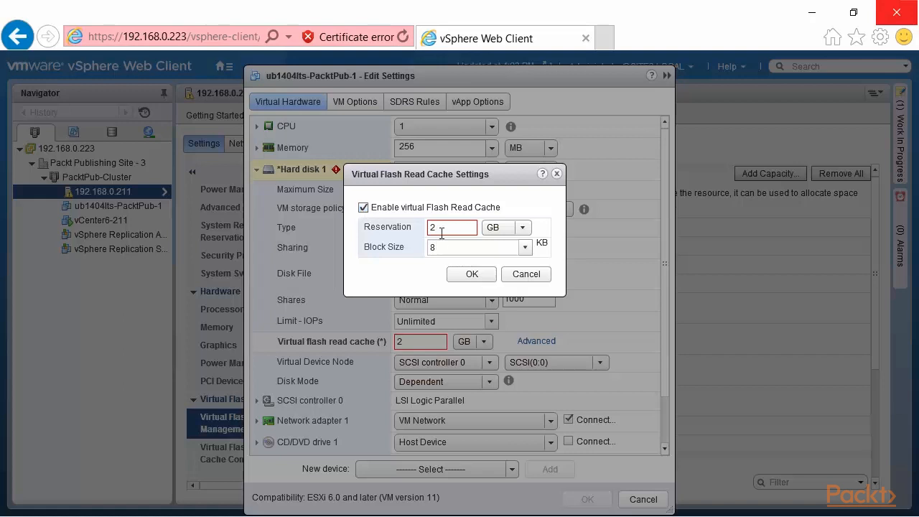
mouse_move(441, 233)
click(525, 247)
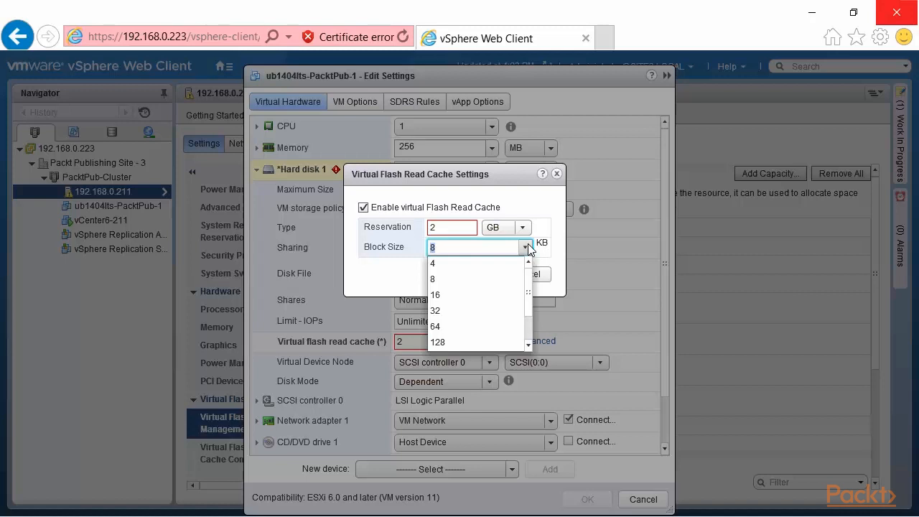
click(374, 278)
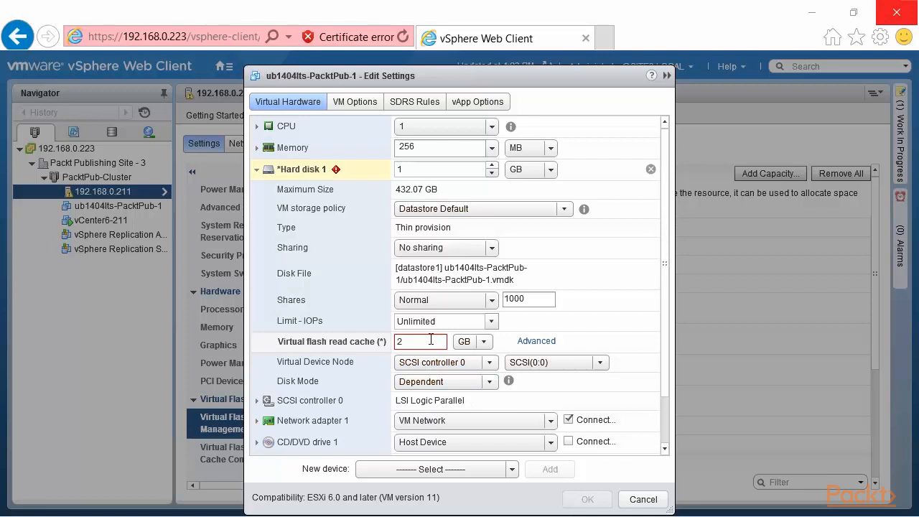
Step: Set Hard disk 1's virtual flash read cache reservation to 512 MB
mouse_move(431, 339)
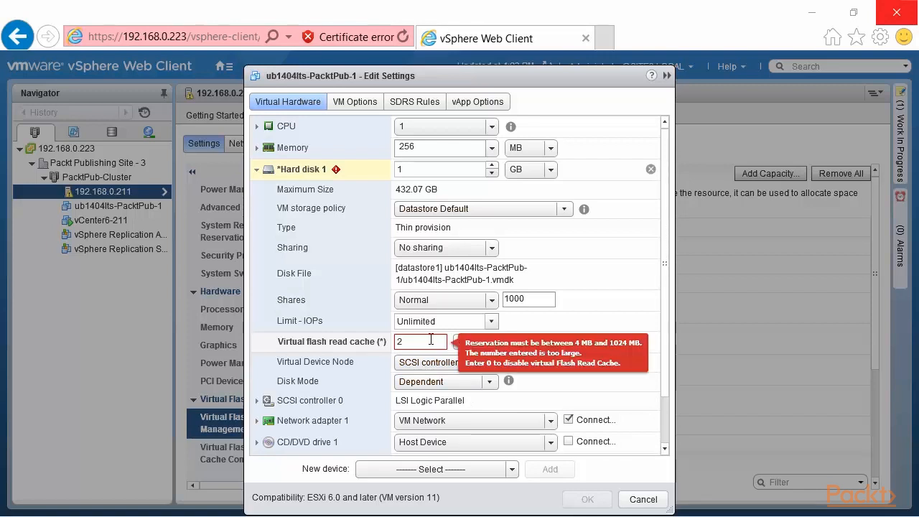
drag(431, 340, 381, 347)
text(500)
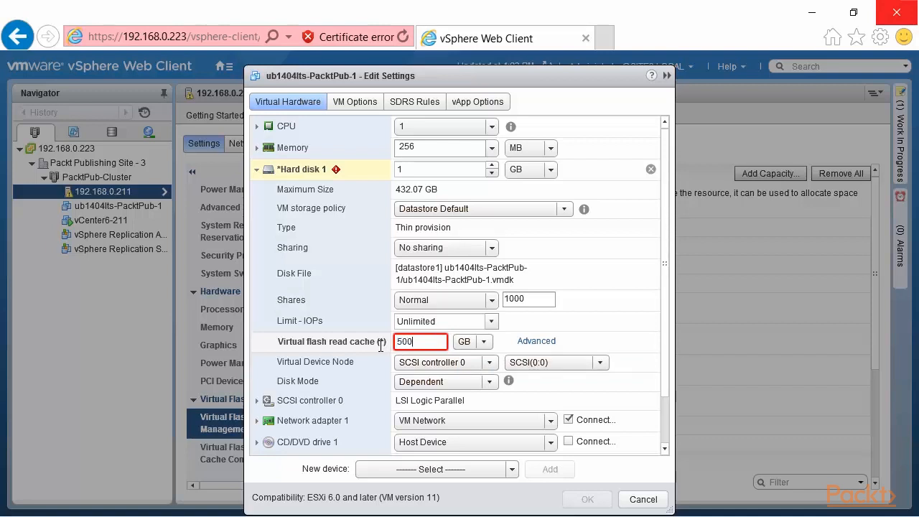
click(470, 342)
click(462, 357)
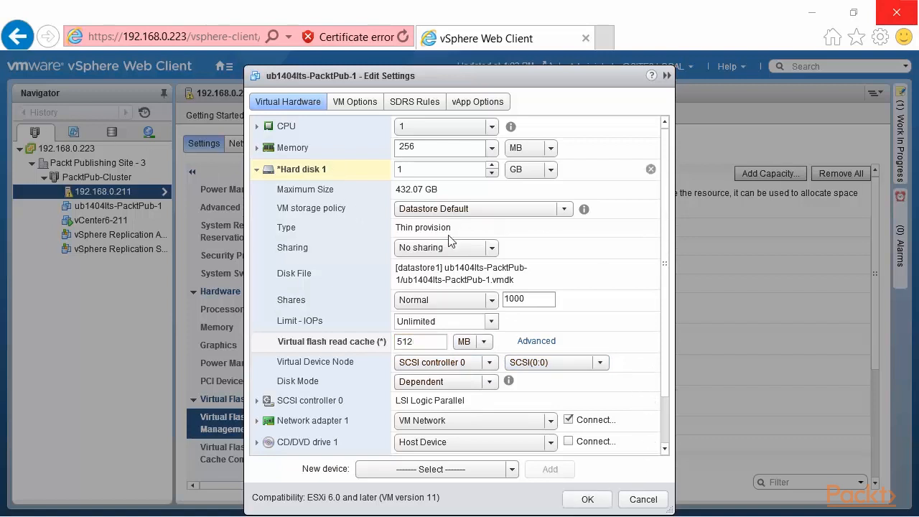
Step: Save the Hard disk 1 cache settings and power on the ub1404lts-PacktPub-1 virtual machine
click(587, 500)
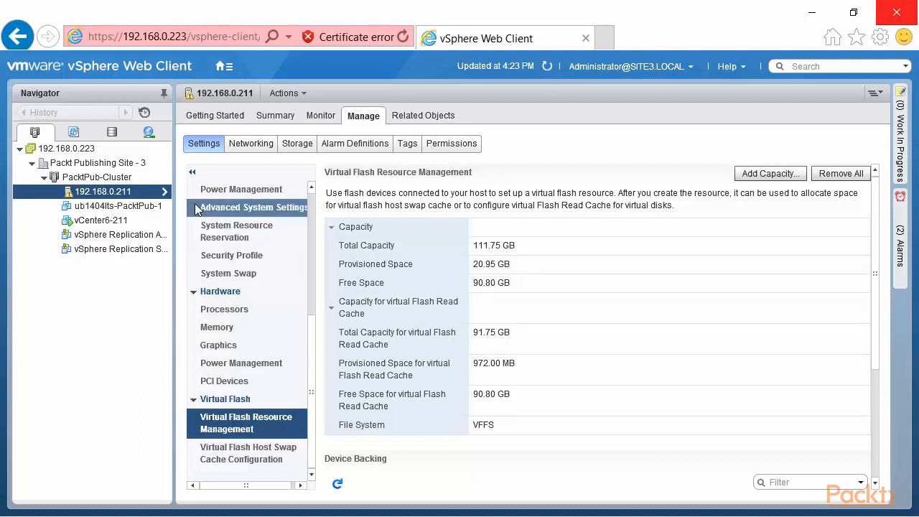
right_click(126, 210)
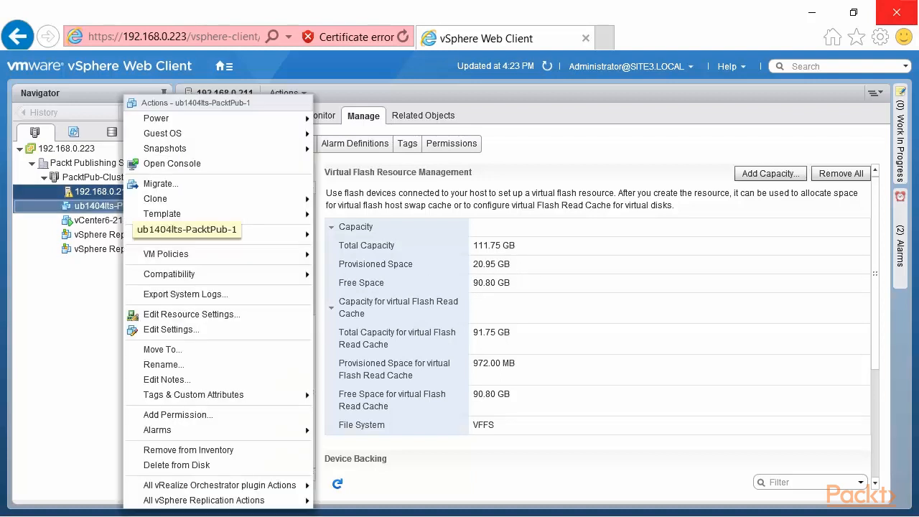
mouse_move(276, 120)
click(321, 122)
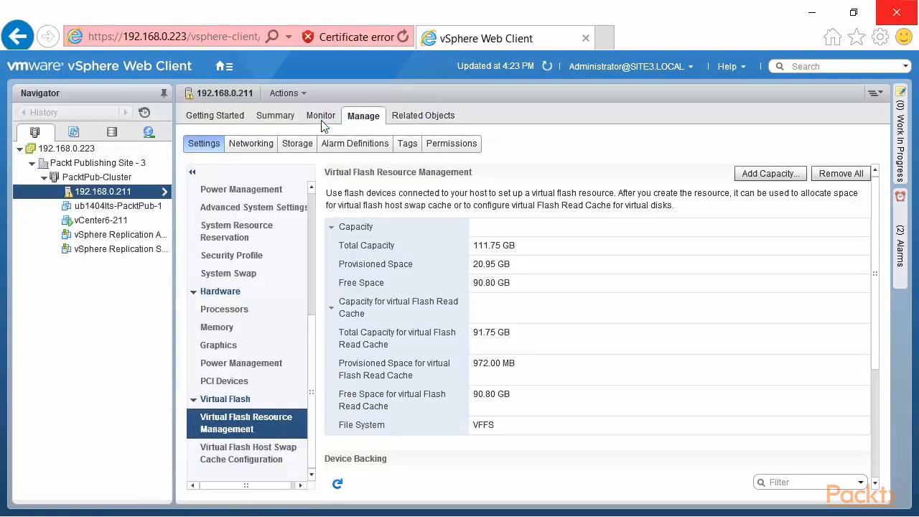
Step: View the console of ub1404lts-PacktPub-1 to check its startup, and return to the vSphere Web Client
right_click(129, 212)
click(162, 166)
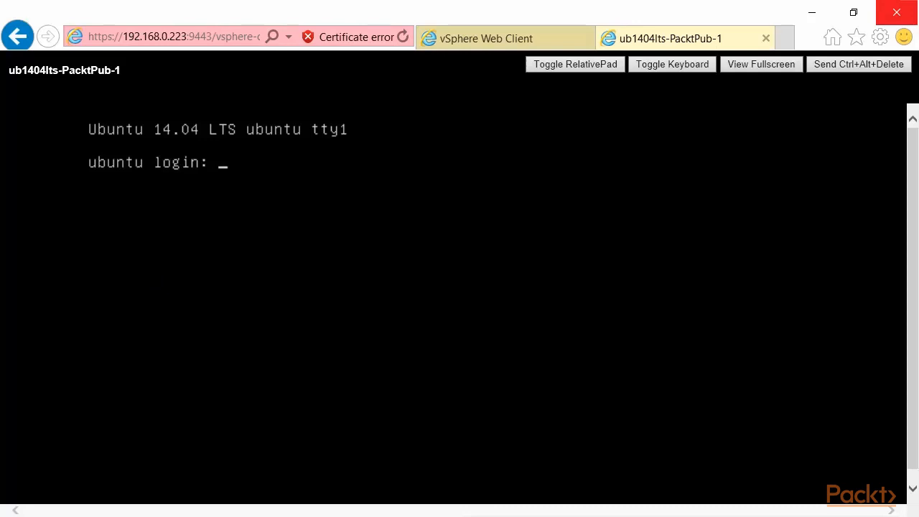
click(518, 38)
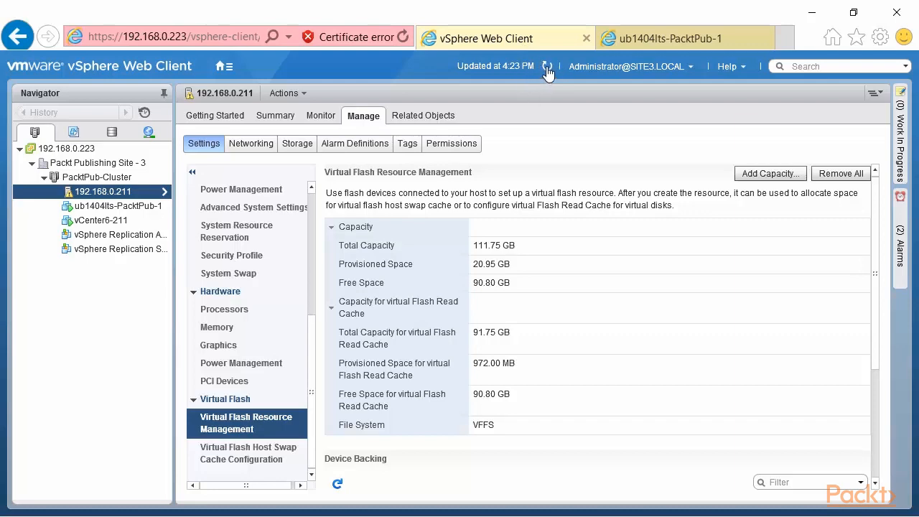
Step: Refresh the client data and review the virtual flash resource capacity of host 192.168.0.211
click(547, 67)
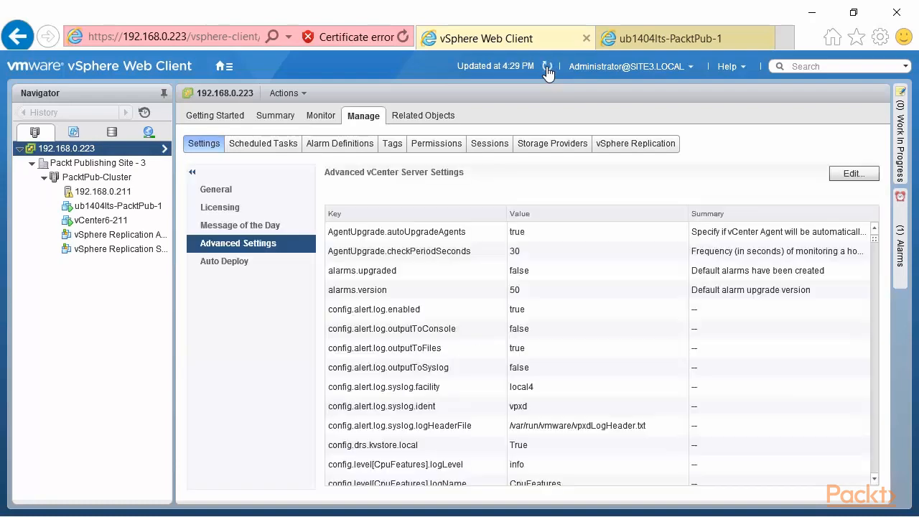
click(103, 192)
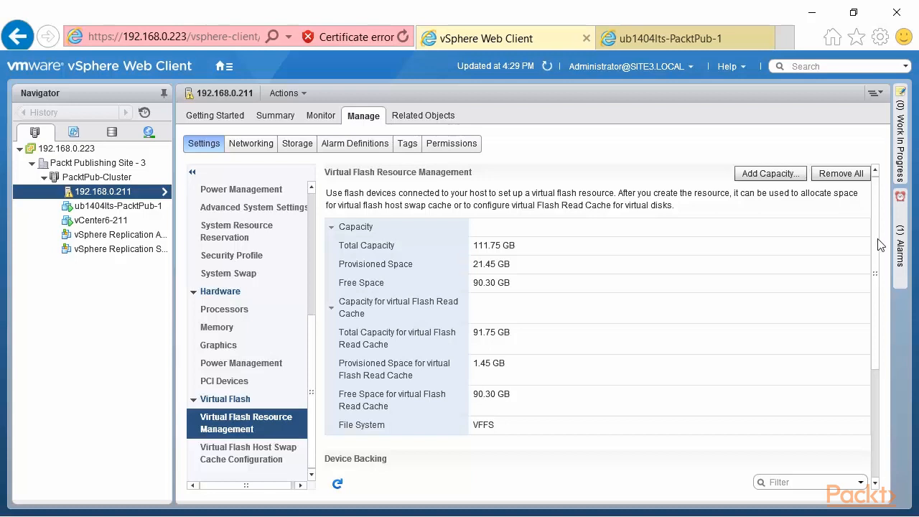
mouse_move(876, 234)
mouse_down()
mouse_move(864, 309)
mouse_move(869, 240)
mouse_up()
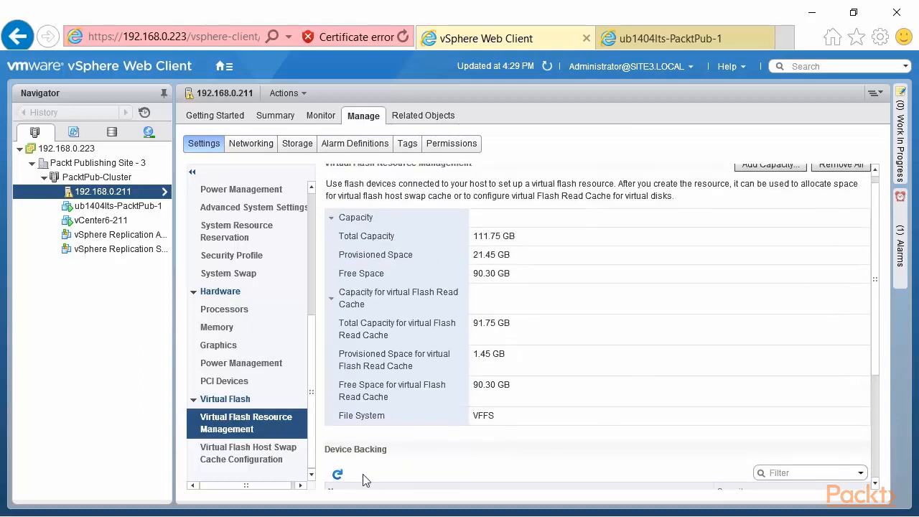
Step: Set the virtual flash host swap cache of host 192.168.0.211 to 10 GB
click(248, 446)
click(846, 177)
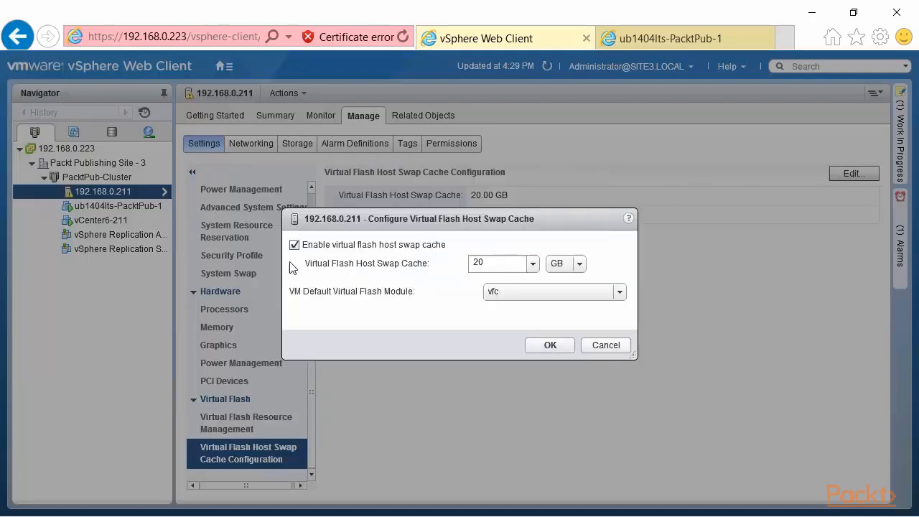
click(491, 264)
drag(492, 264, 441, 261)
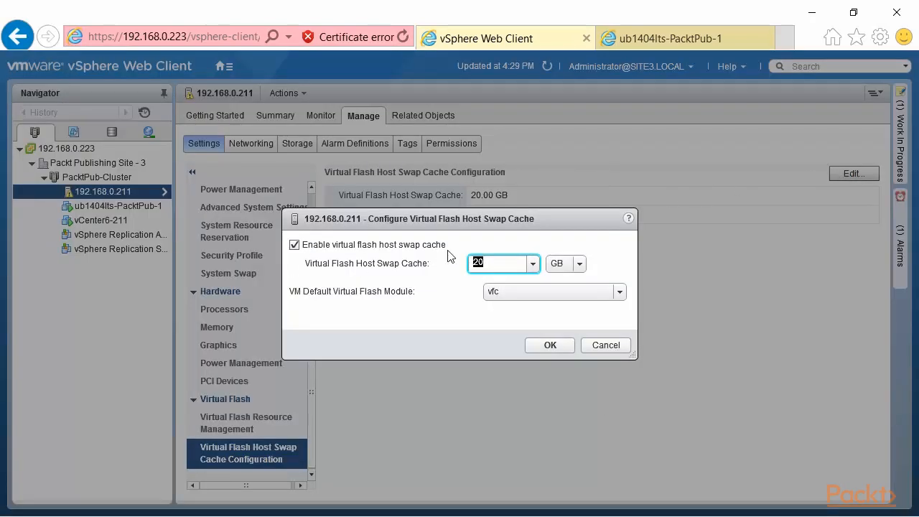
text(10)
click(544, 346)
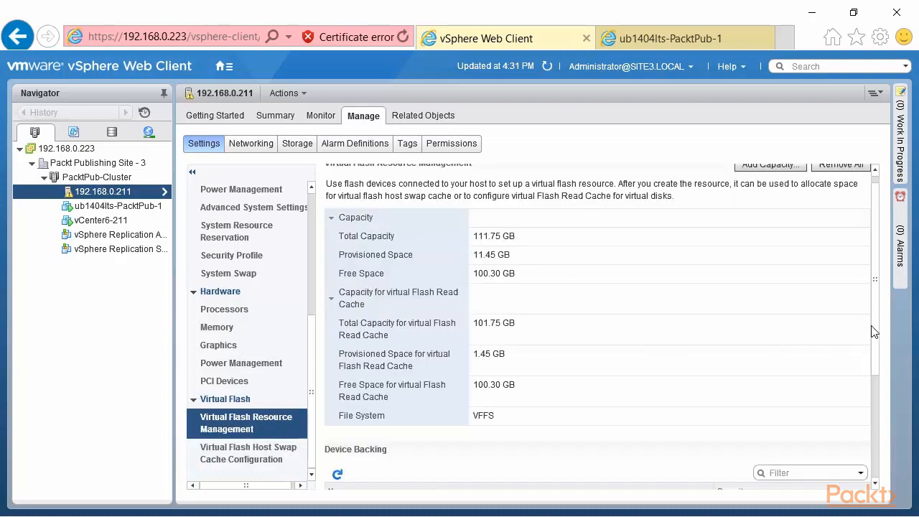
Step: Try to remove the entire virtual flash resource from host 192.168.0.211
scroll(876, 331, up, 1)
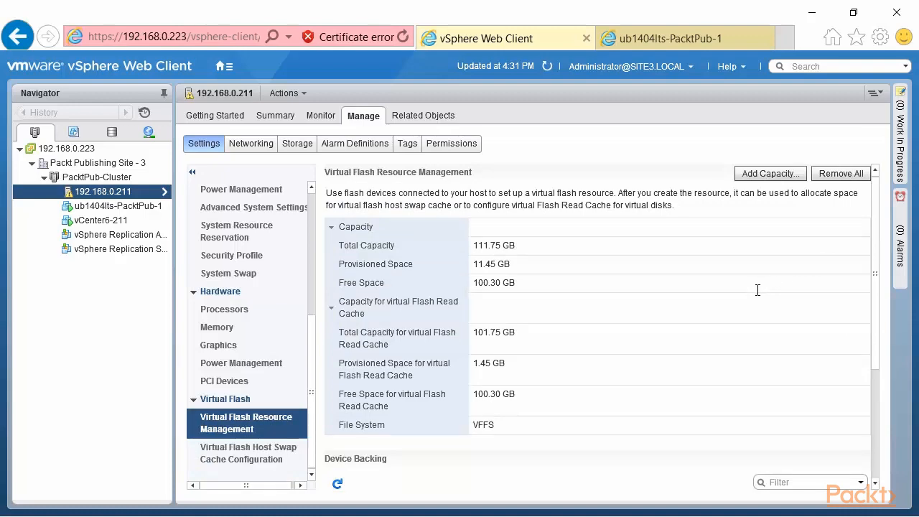
click(841, 175)
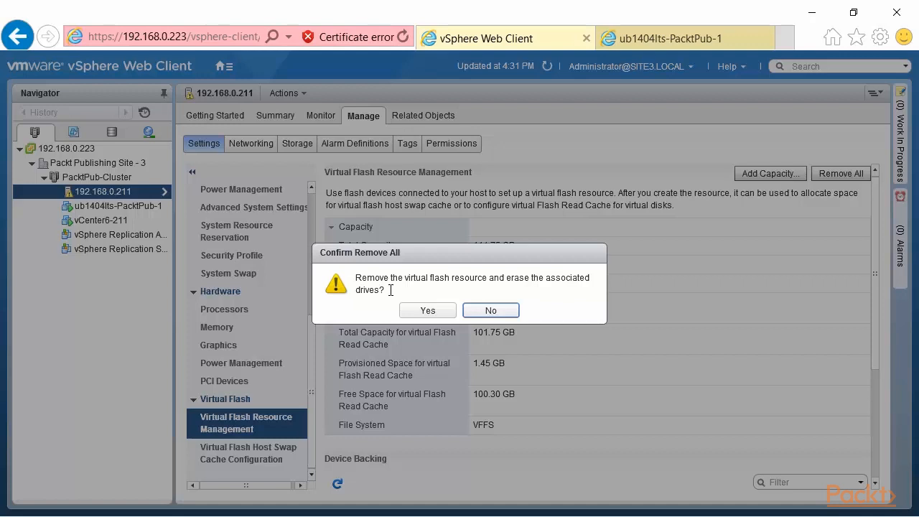
click(428, 311)
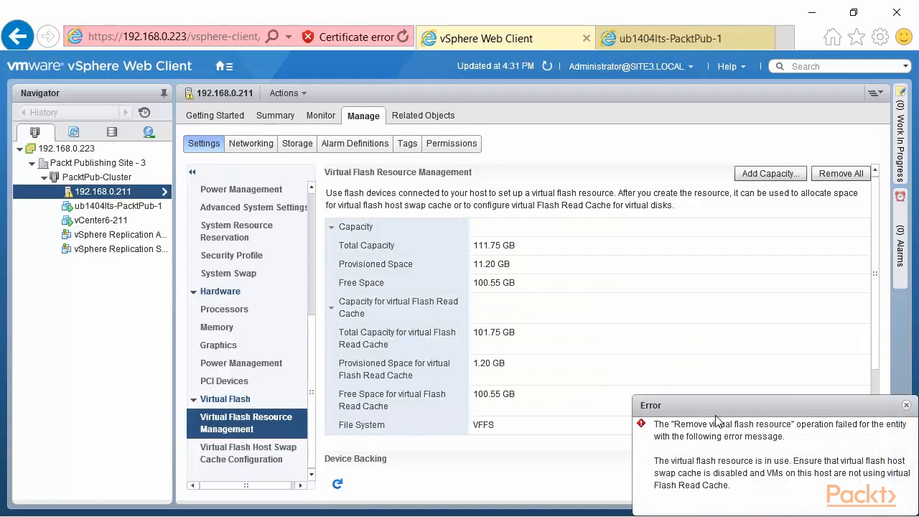
drag(704, 395, 377, 207)
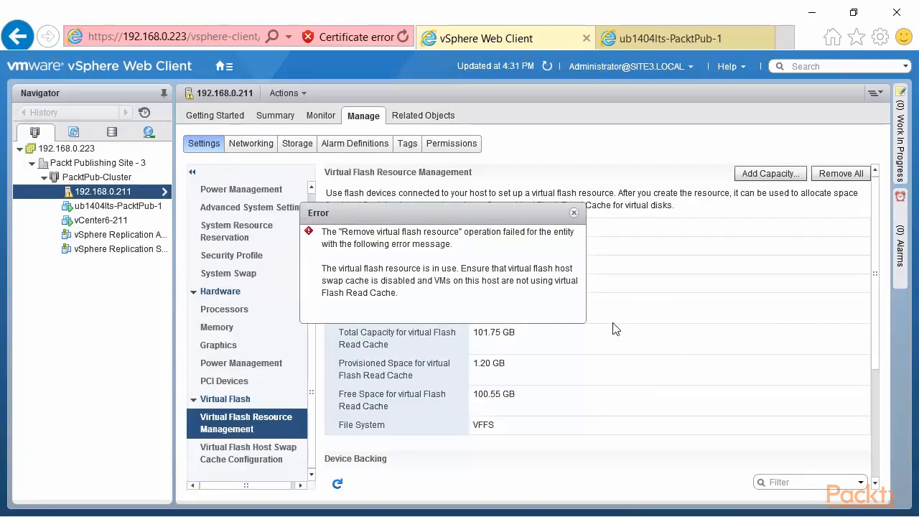
drag(322, 268, 458, 267)
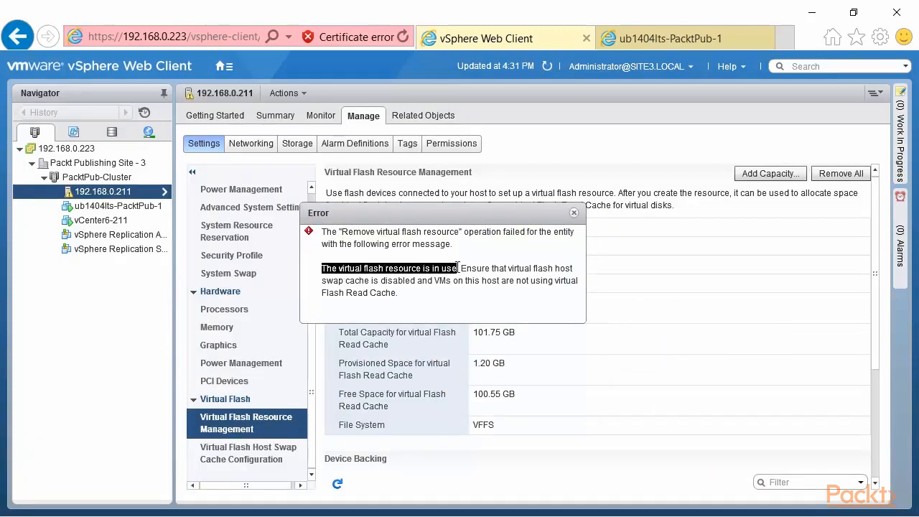
click(573, 215)
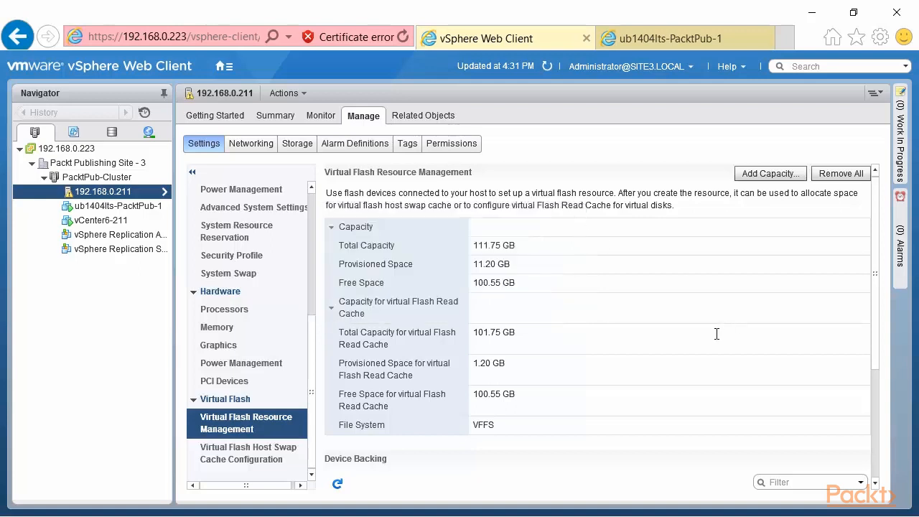
Step: Set the virtual flash read cache of Hard disk 1 on ub1404lts-PacktPub-1 to 0 MB
right_click(110, 205)
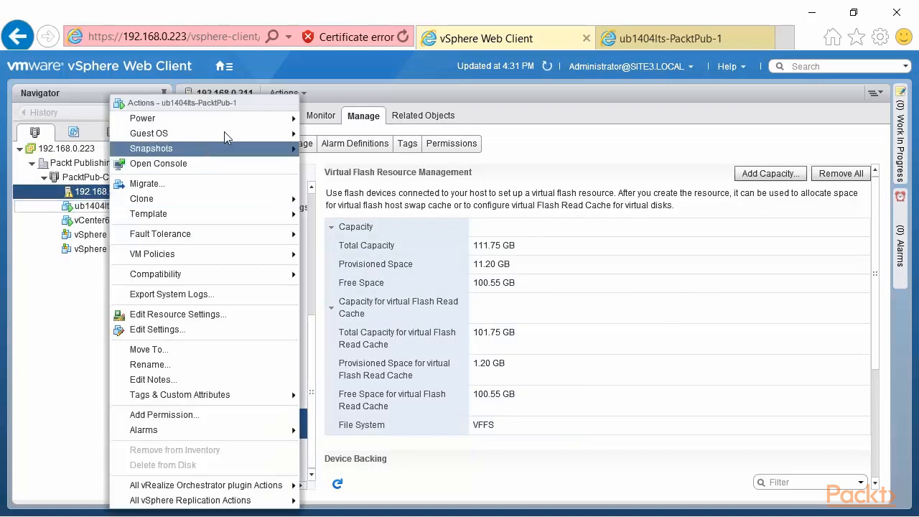
click(149, 328)
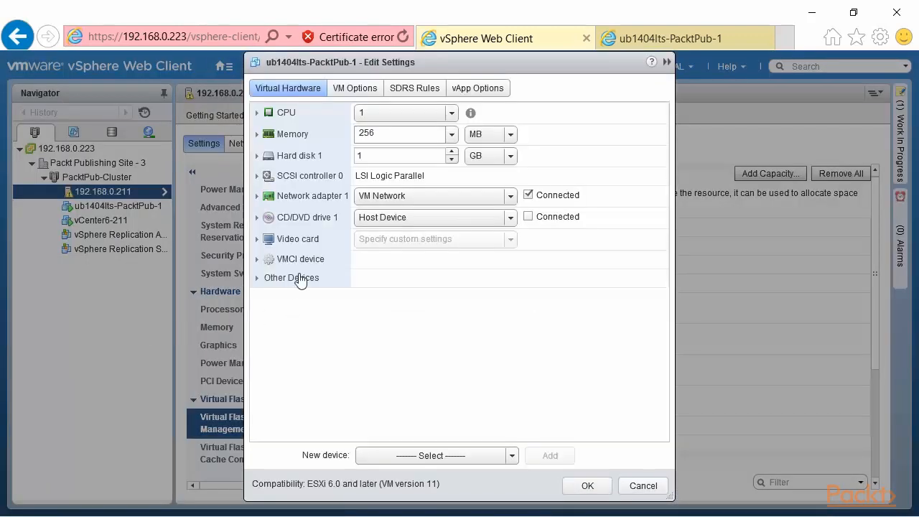
click(257, 155)
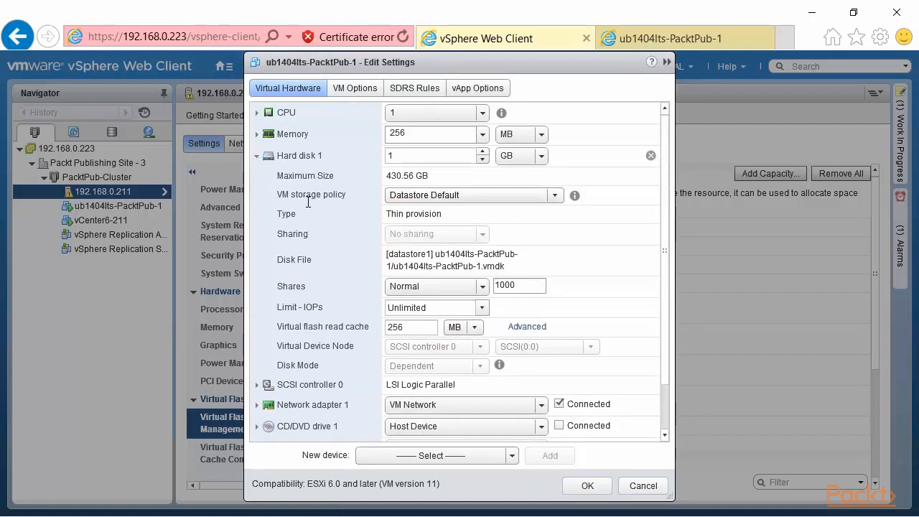
drag(417, 327, 321, 328)
text(0)
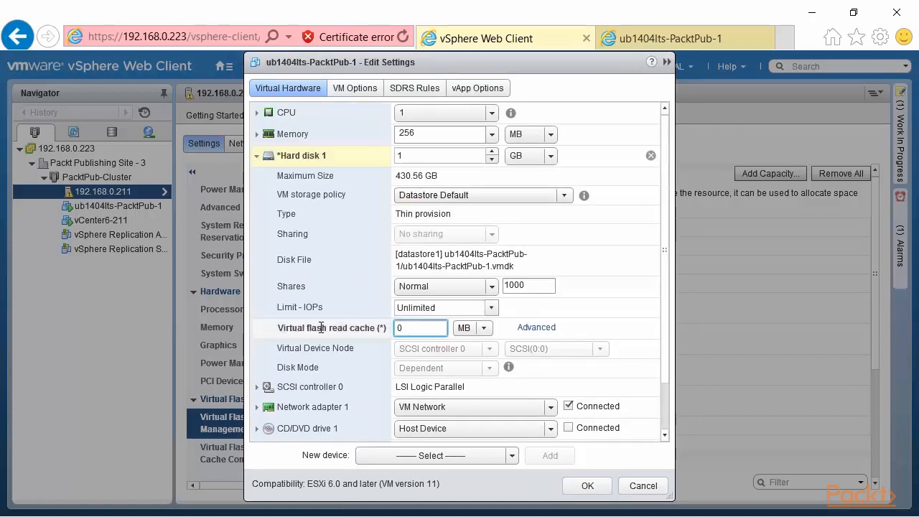
click(587, 486)
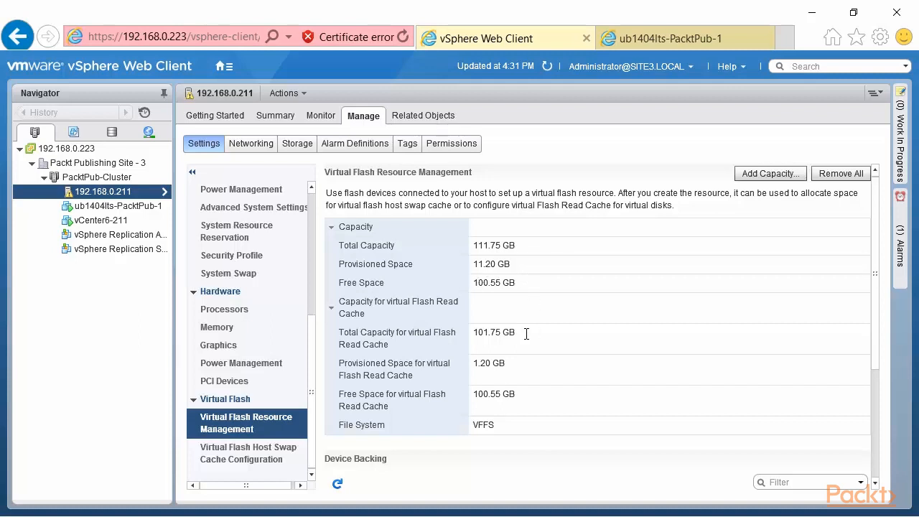
Step: Retry removing the host's virtual flash resource and read the conditions required for its removal
click(841, 173)
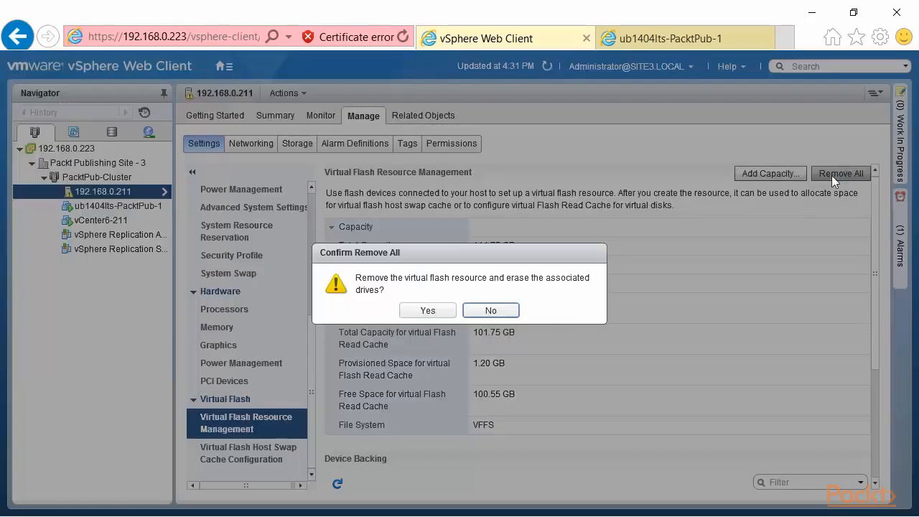
click(455, 308)
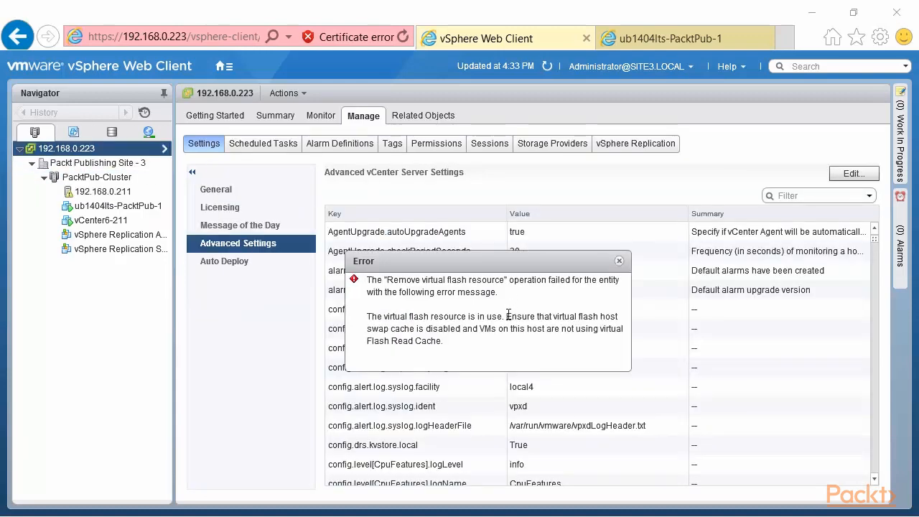
drag(506, 316, 367, 316)
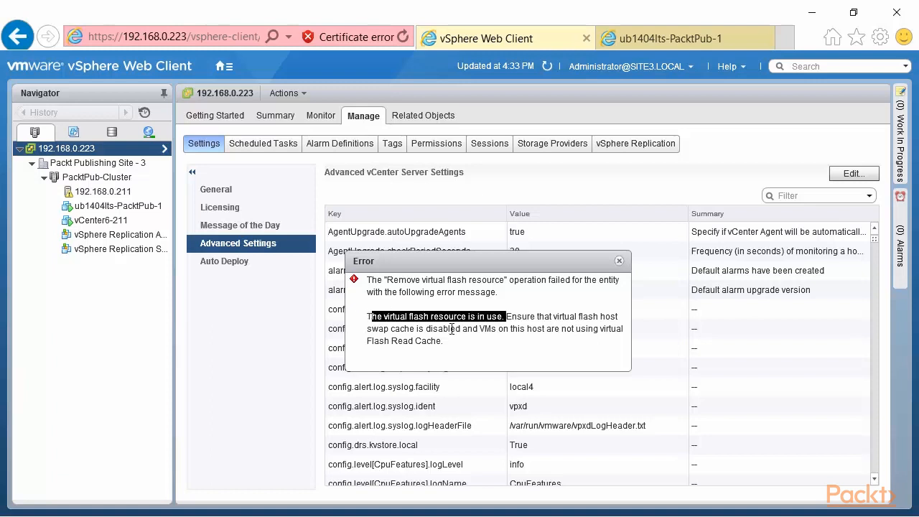
click(507, 316)
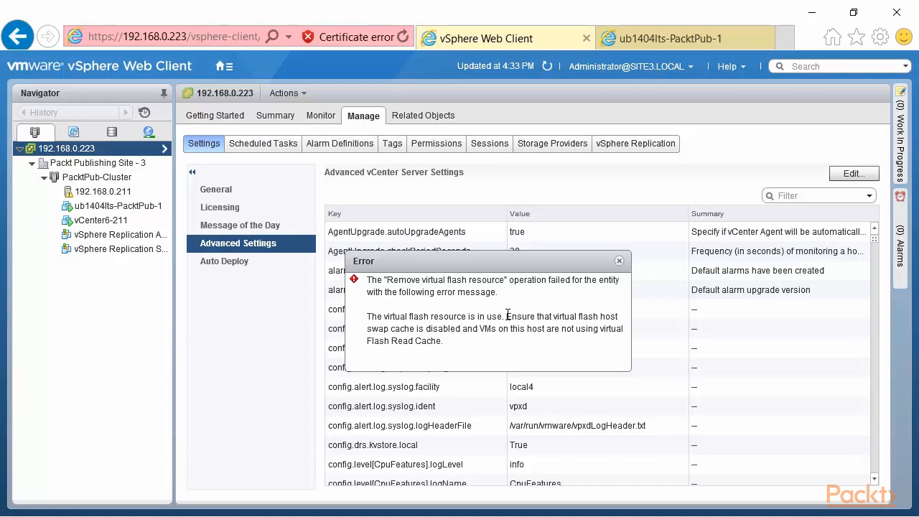
drag(507, 316, 459, 335)
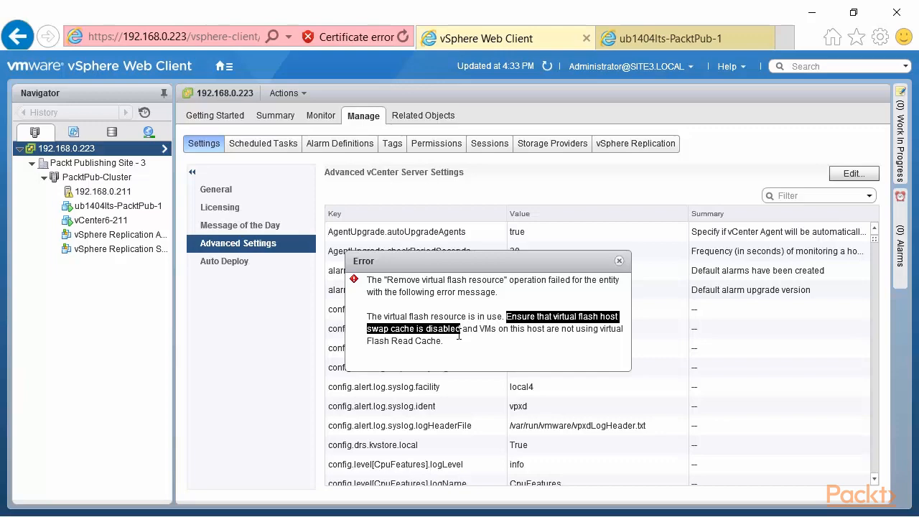
Step: Disable the virtual flash host swap cache on host 192.168.0.211
click(135, 192)
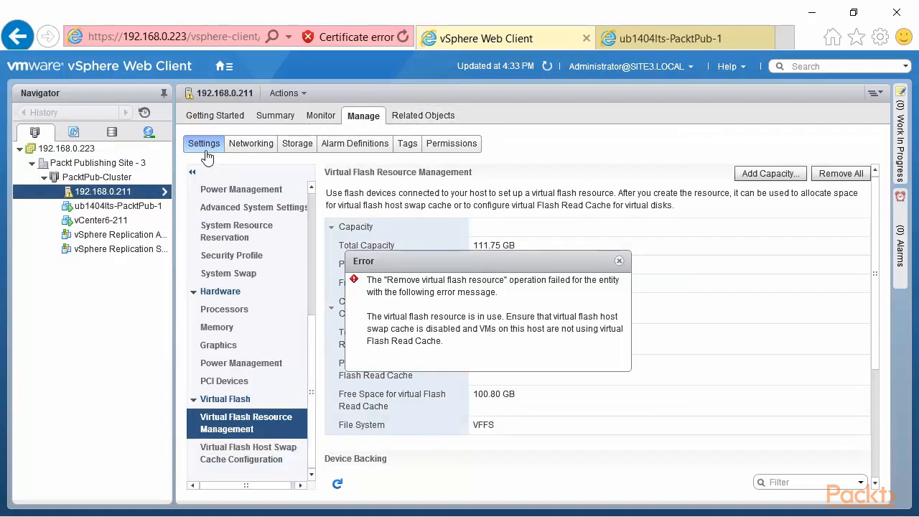
click(256, 453)
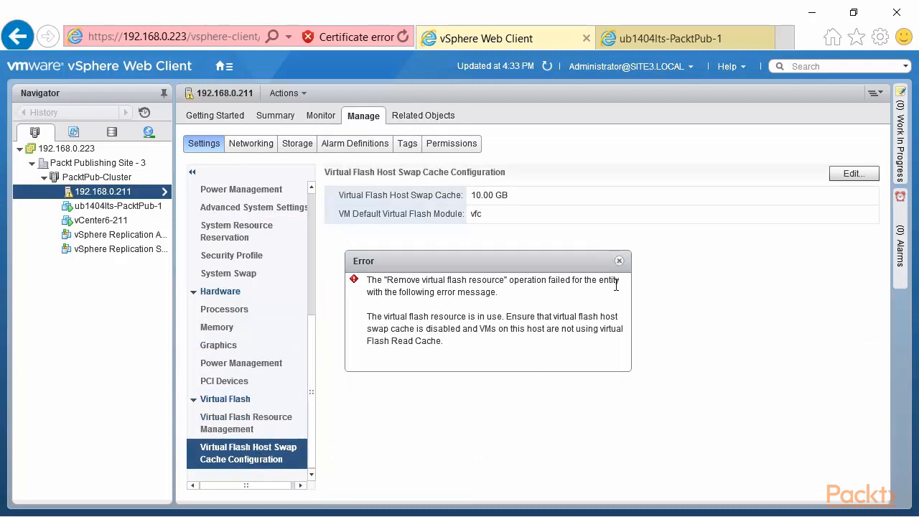
click(619, 261)
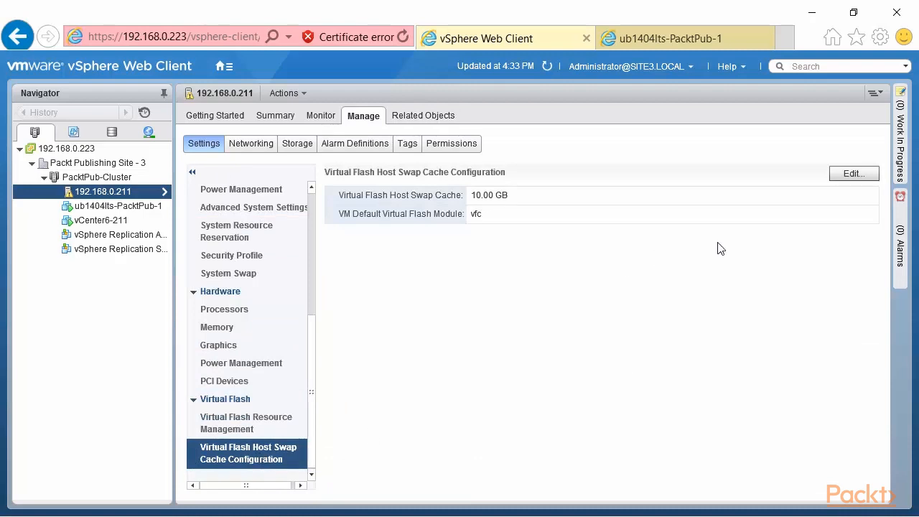
click(847, 176)
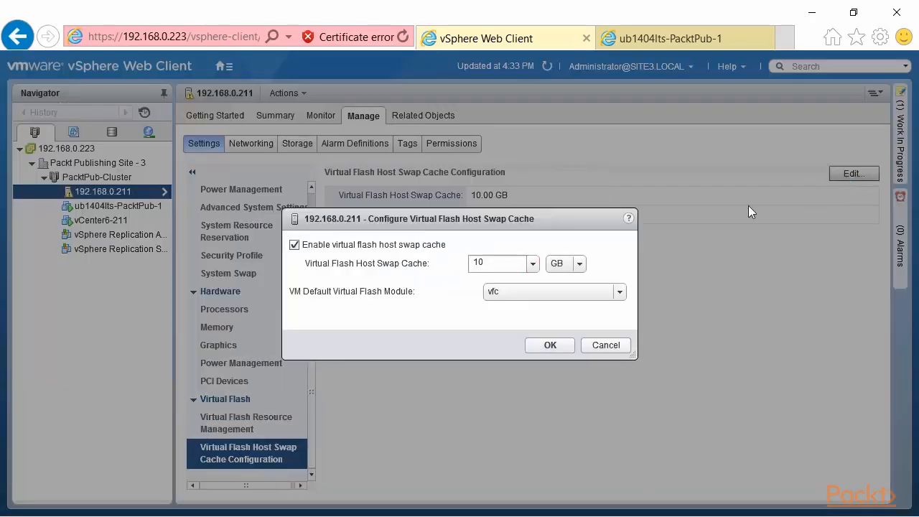
click(294, 245)
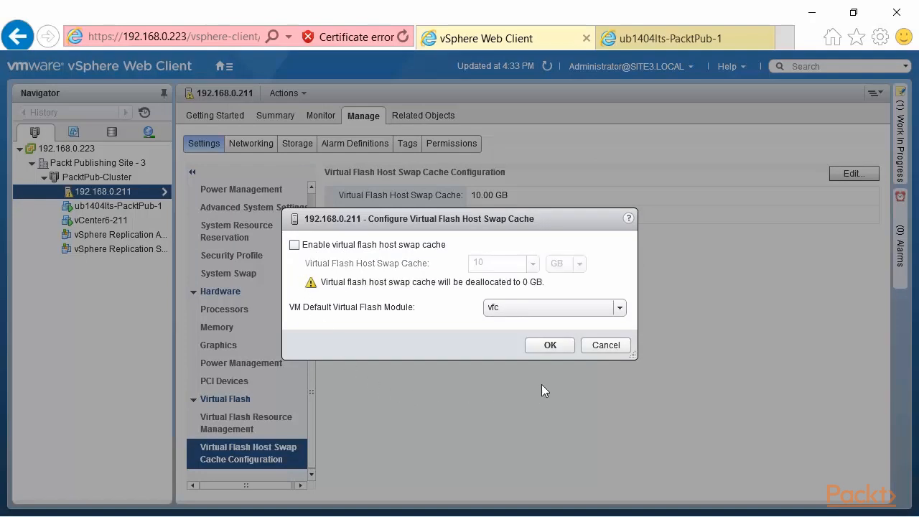
click(551, 345)
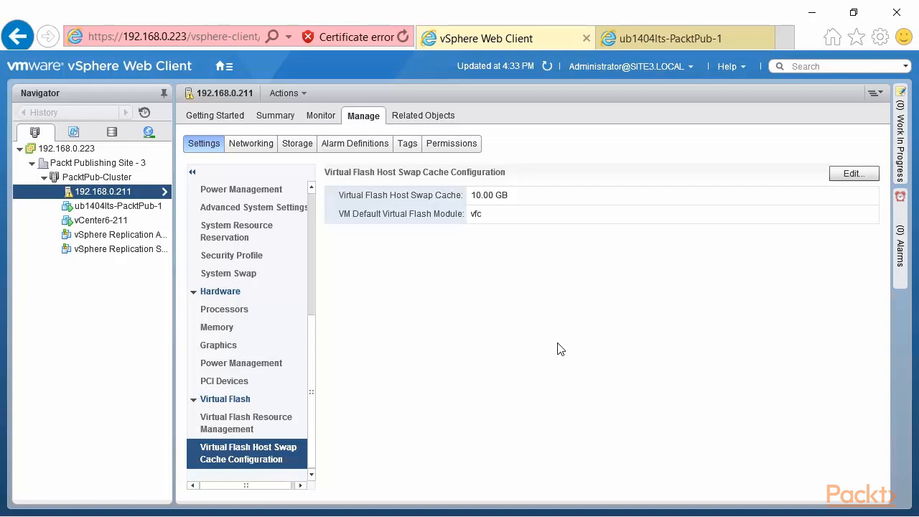
Step: Remove the virtual flash resource from host 192.168.0.211, erasing its drives, and refresh the host's resource view
click(253, 425)
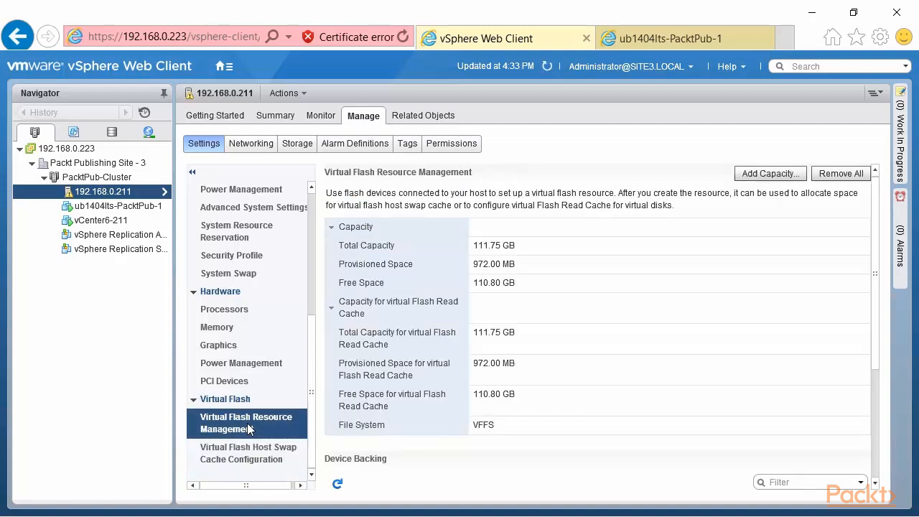
click(831, 173)
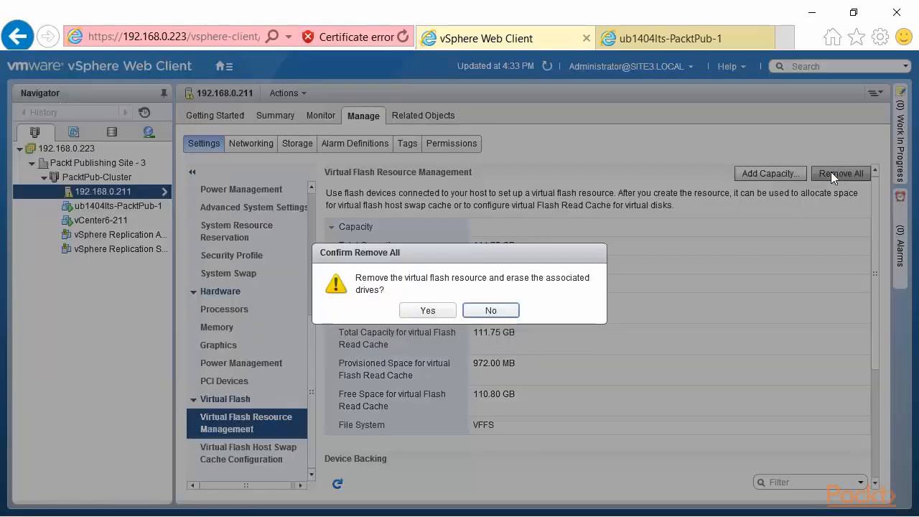
click(425, 311)
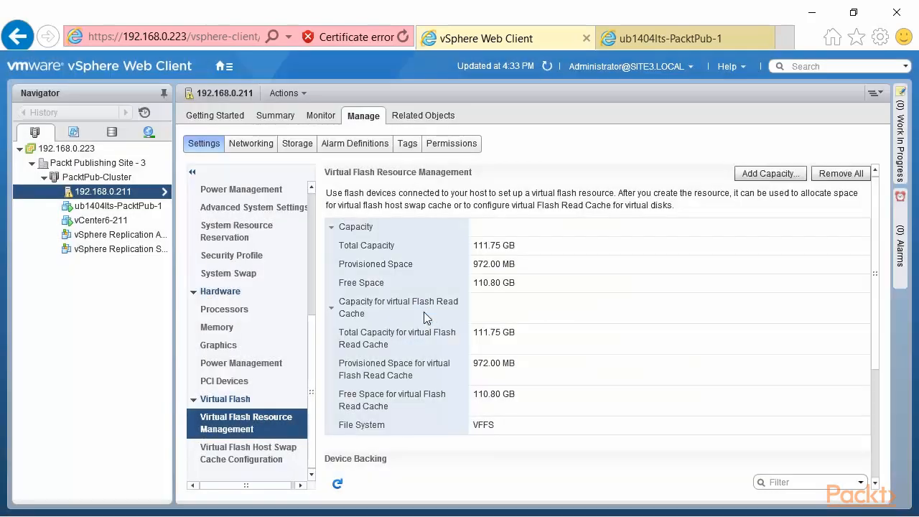
click(548, 63)
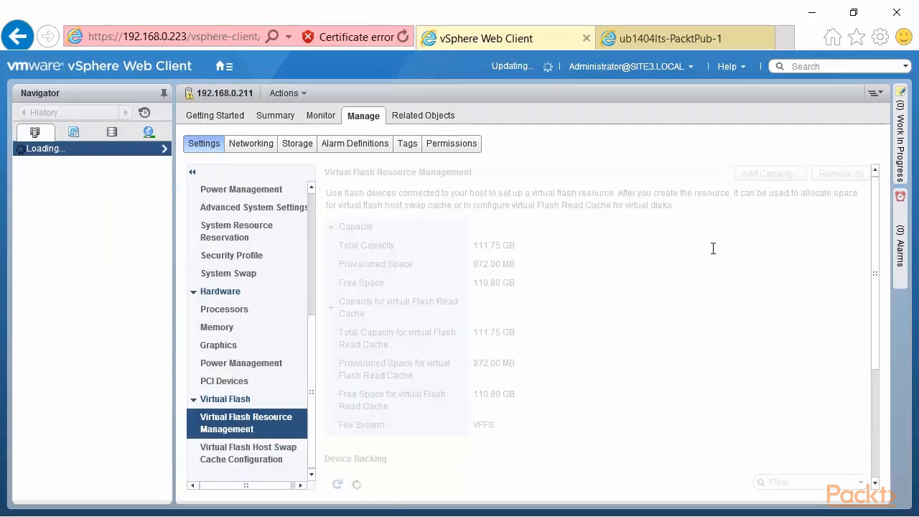
click(143, 192)
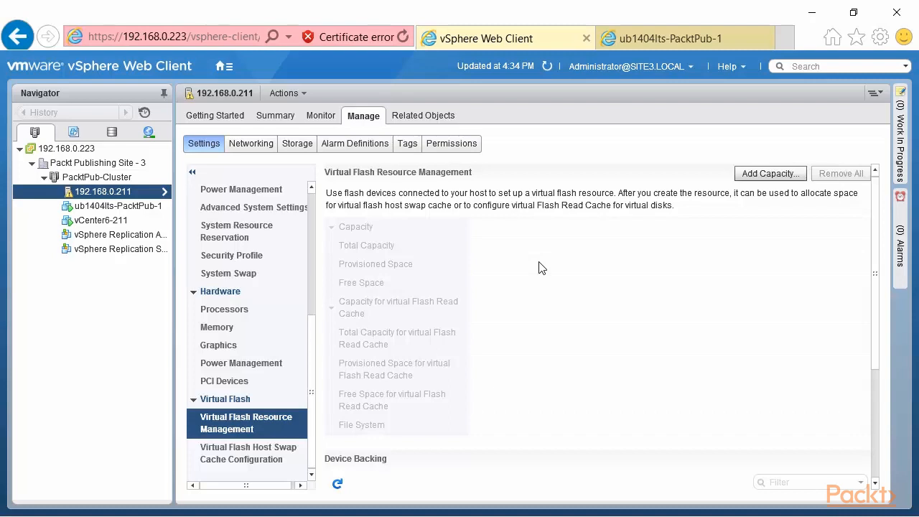
Step: Start adding capacity to the virtual flash resource of host 192.168.0.211
click(784, 179)
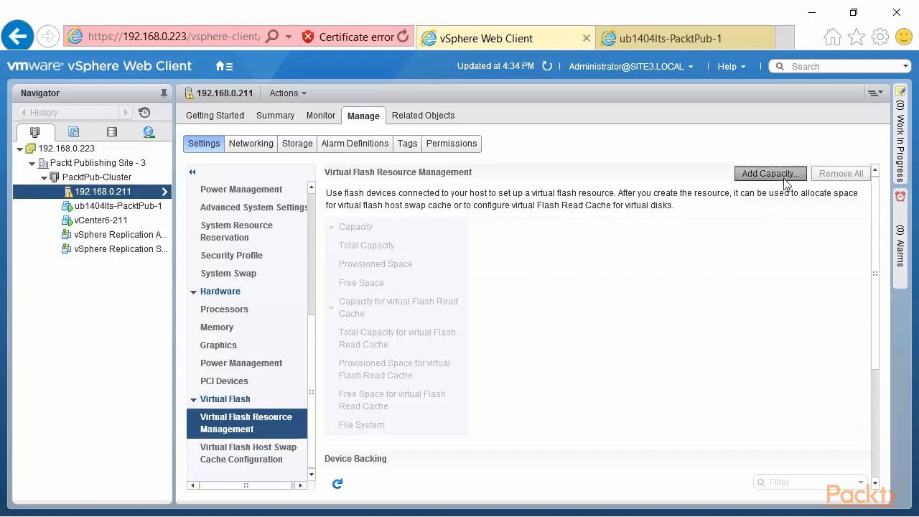